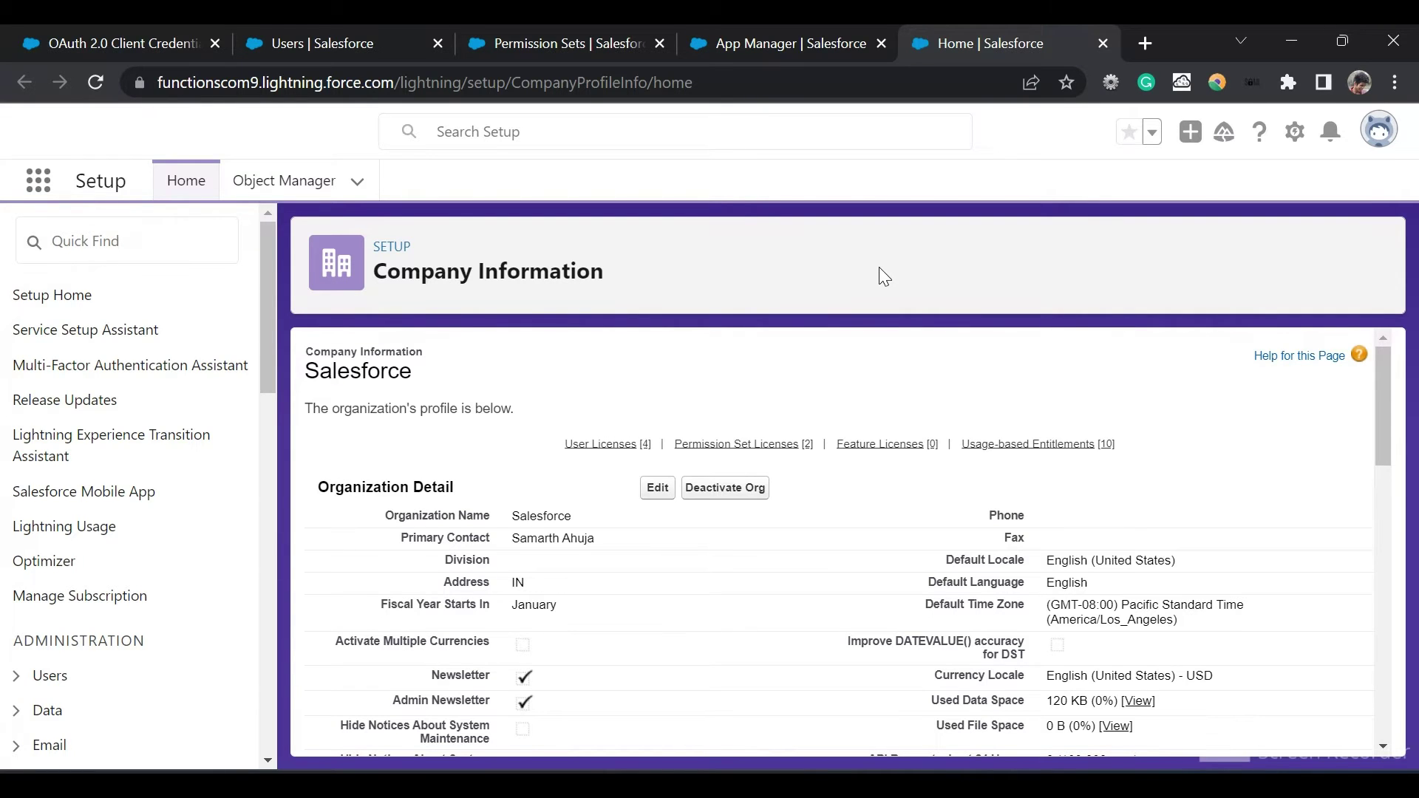
- Confirm the Organization Edition reads Enterprise Edition, then close the Company Information tab
scroll(736, 466, down, 4)
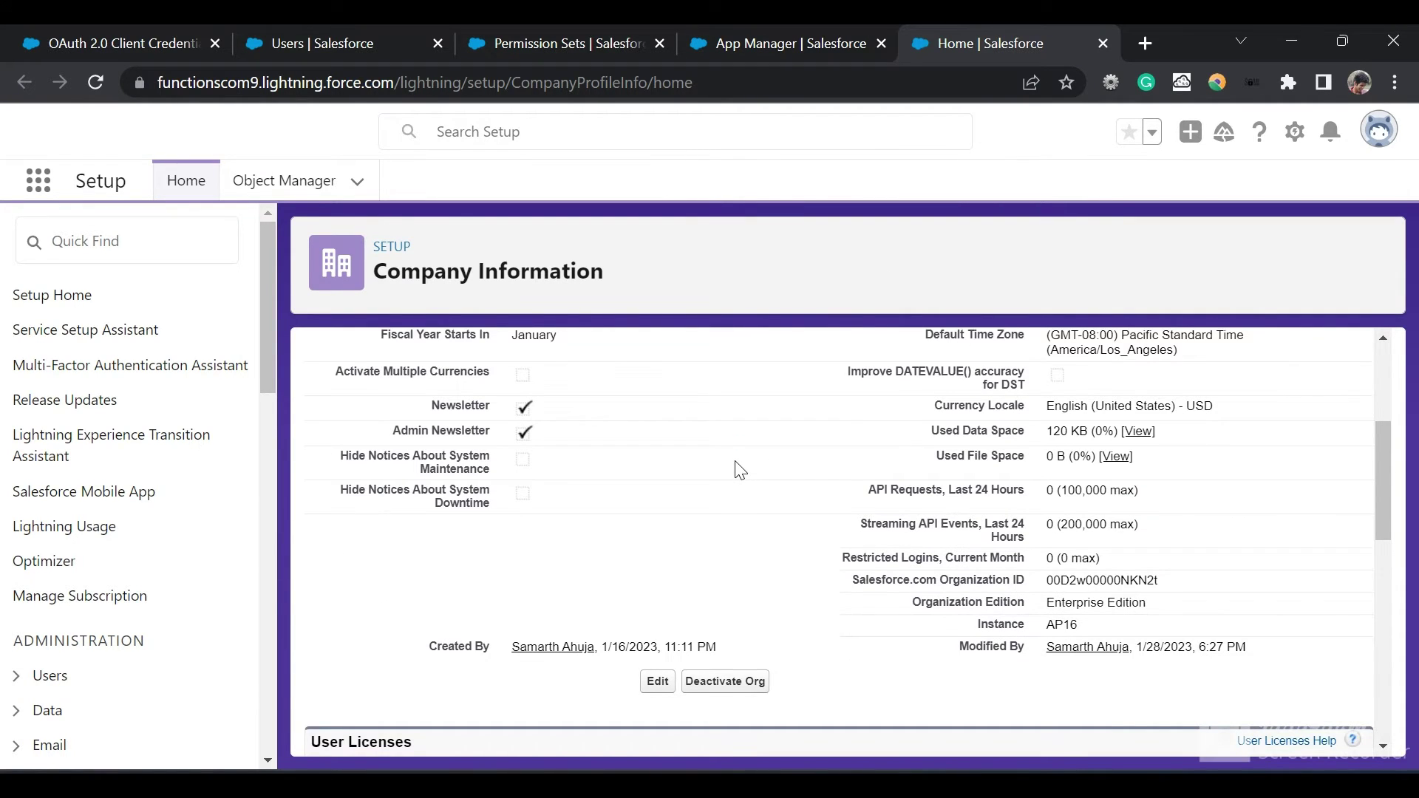
scroll(739, 471, down, 1)
drag(1052, 558, 1182, 574)
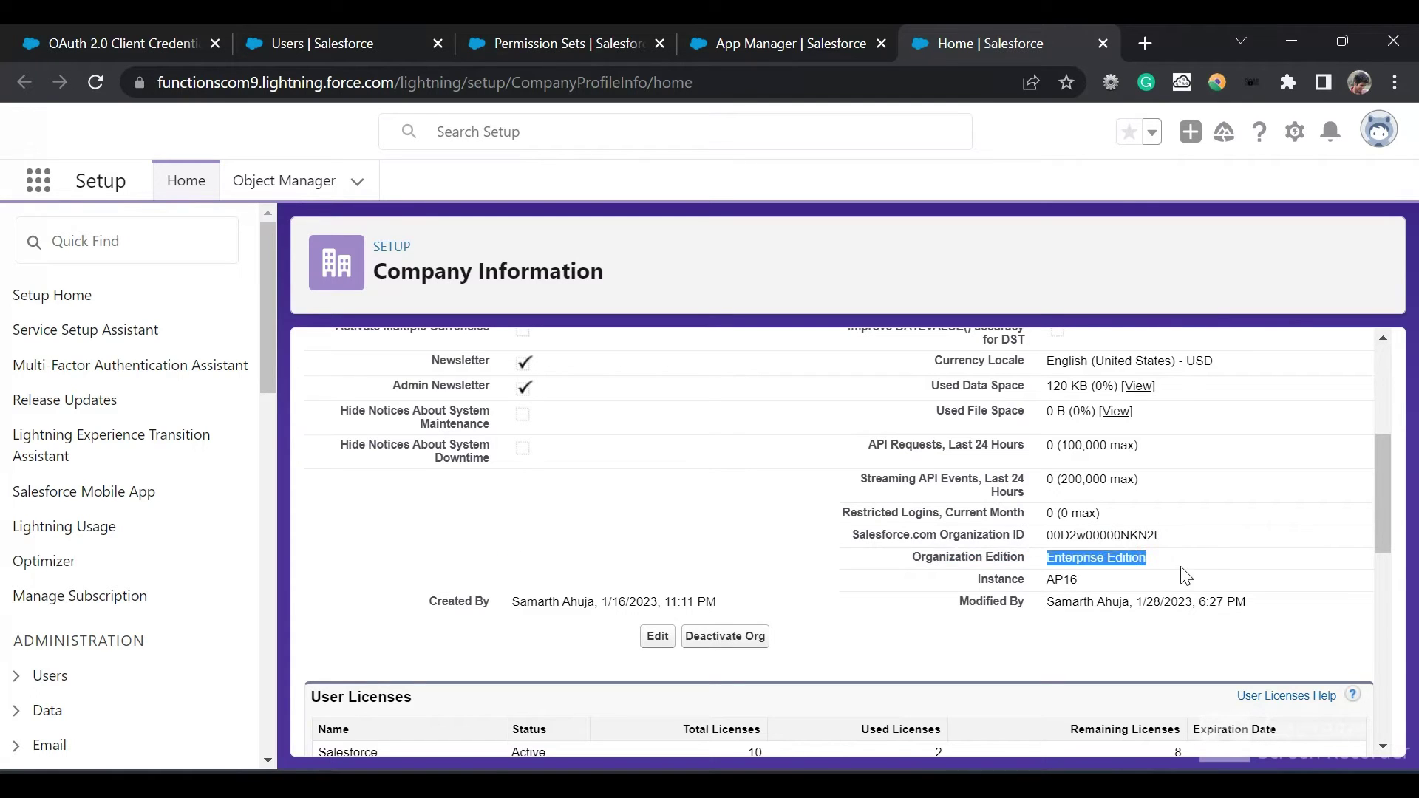
click(1103, 43)
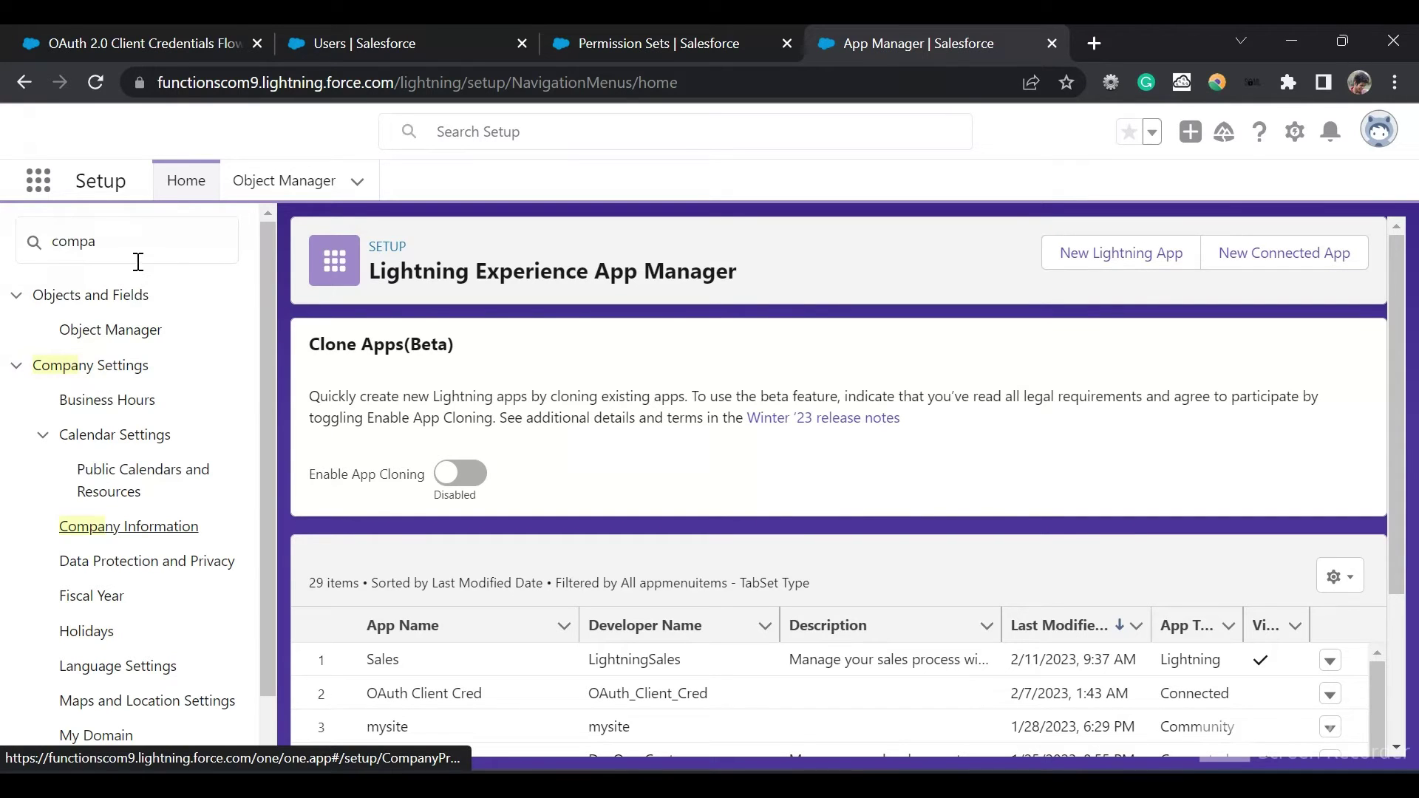
scroll(1098, 458, down, 3)
scroll(1099, 458, up, 3)
- Create a new connected app 'Oauth client cred flow' with API name Oauth_client_cred_flow and a contact e-mail
click(1233, 256)
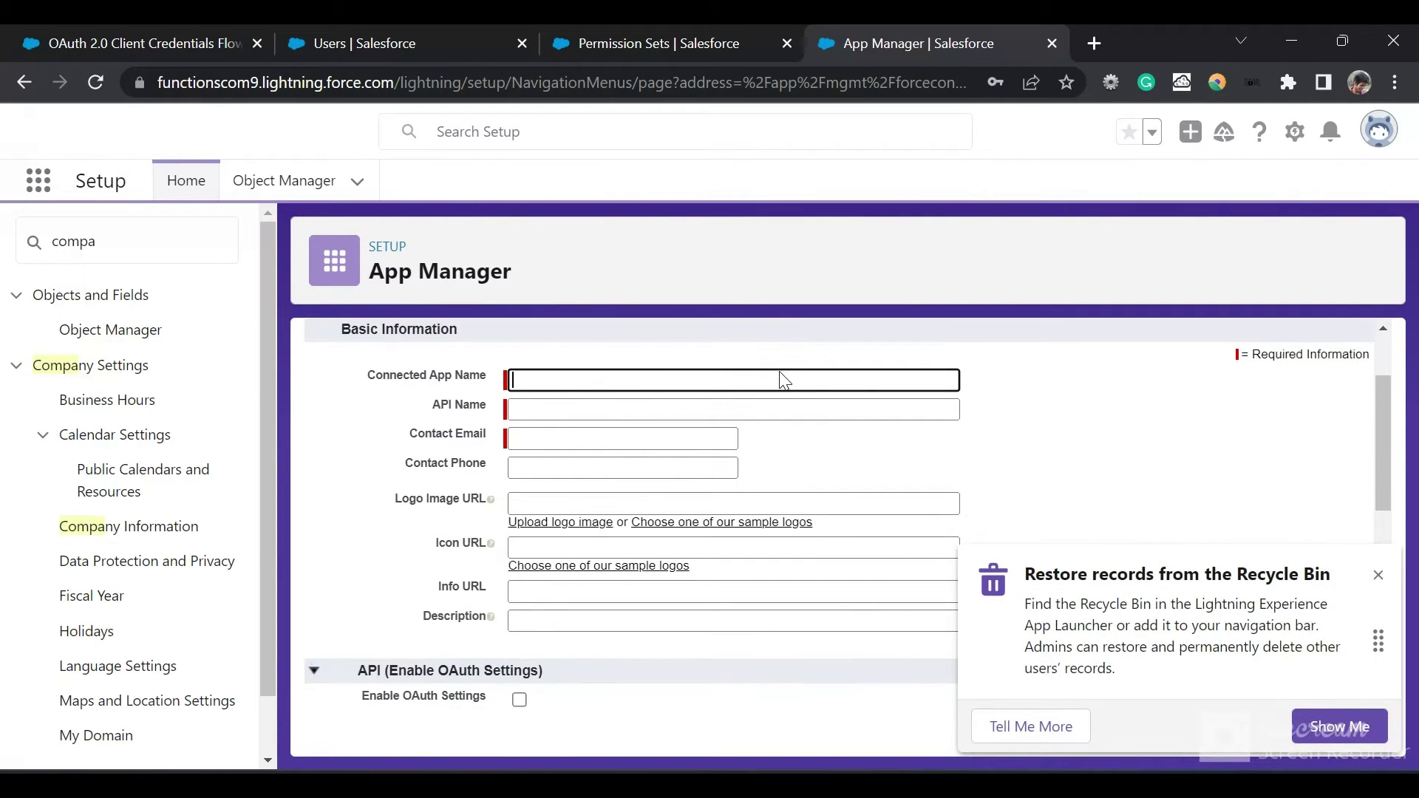
click(1378, 576)
click(718, 375)
text(Oauth client cred)
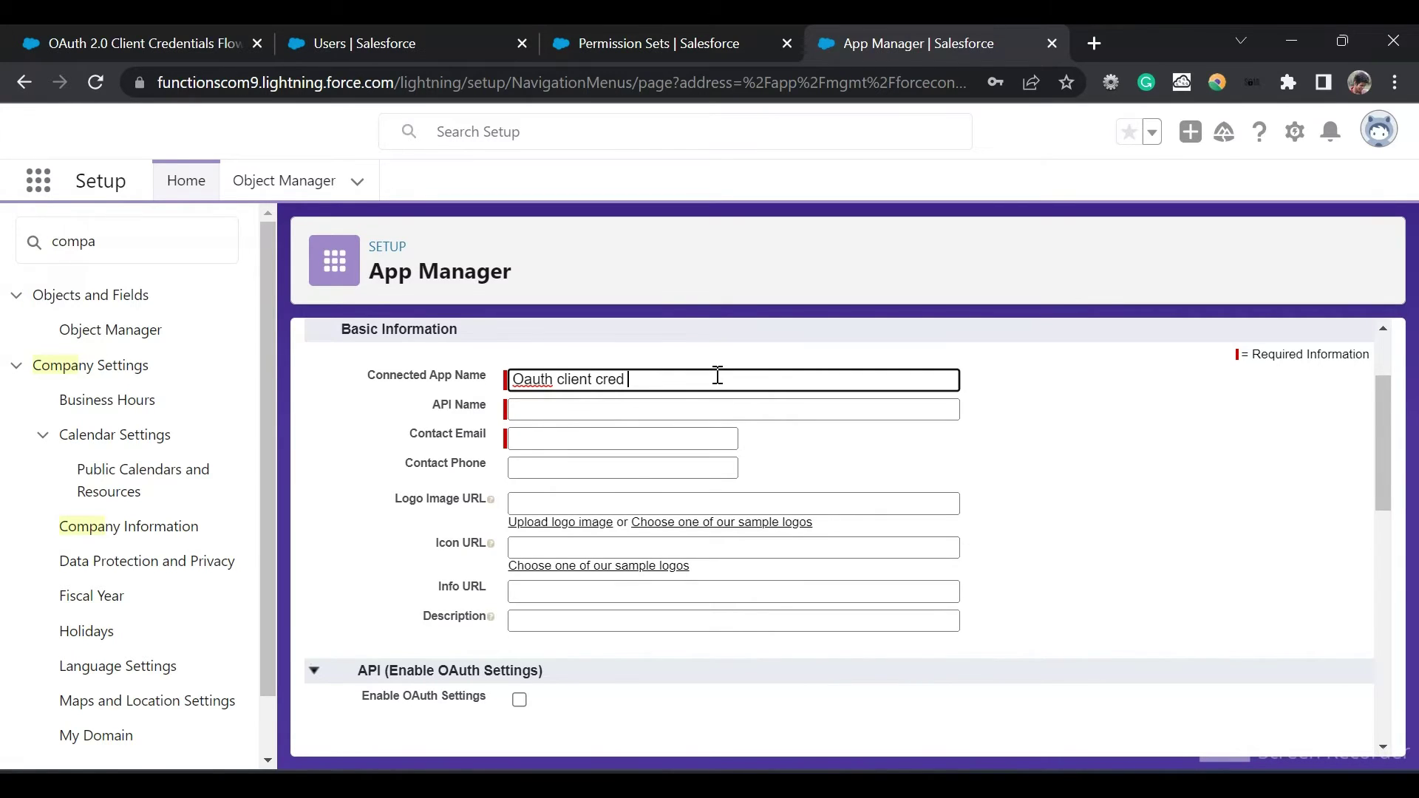
text( flow)
key(Tab)
key(Tab)
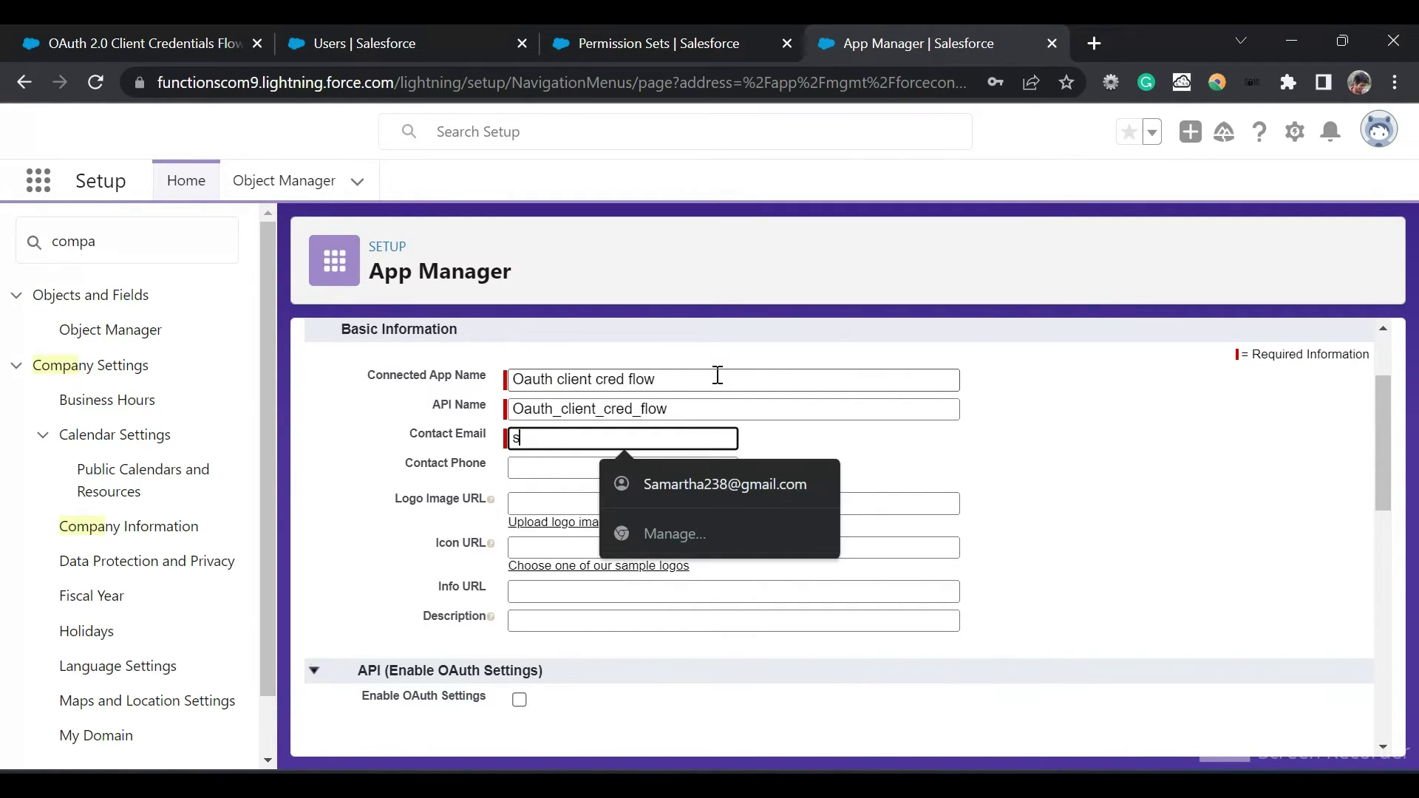
click(696, 476)
key(Tab)
key(Tab)
key(Tab)
key(Tab)
scroll(697, 472, down, 3)
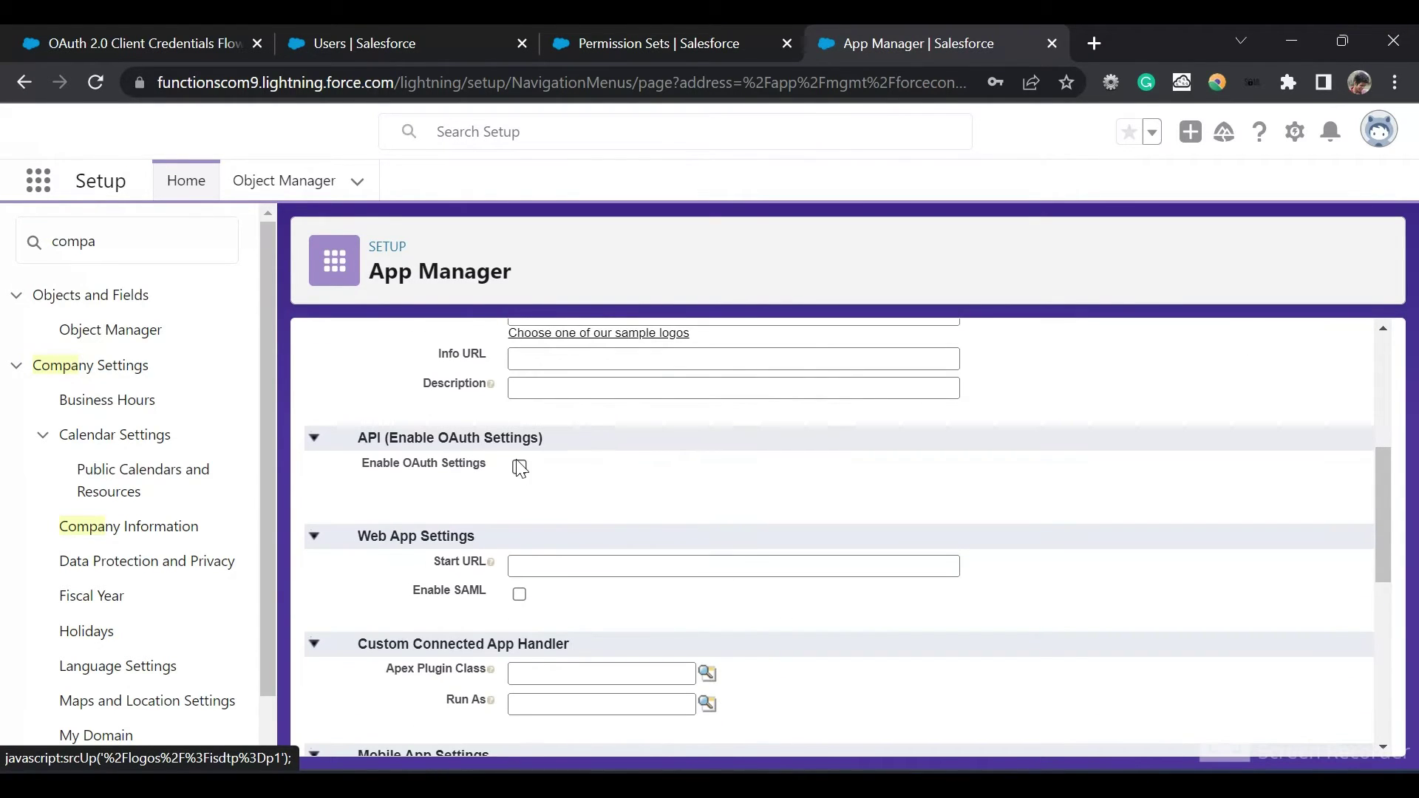
click(520, 467)
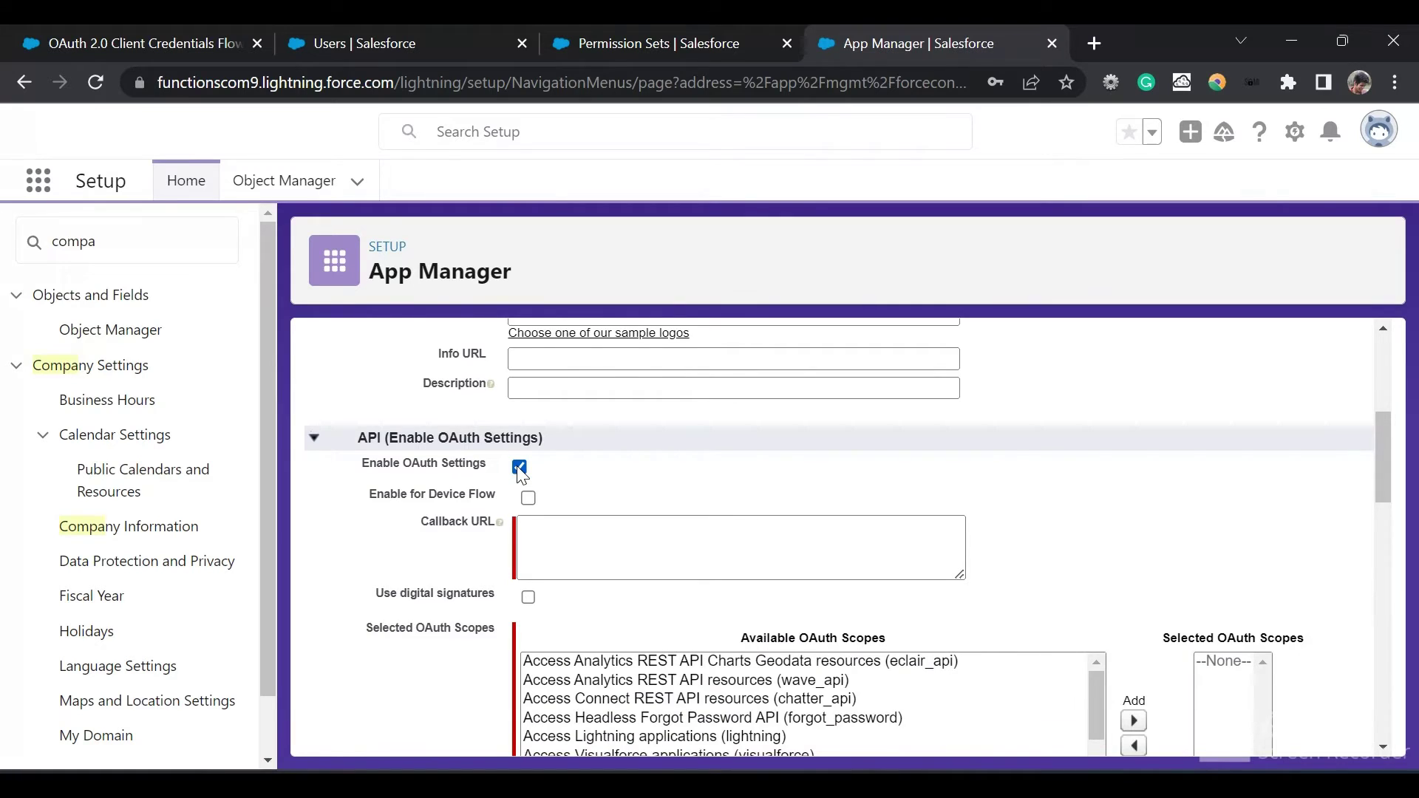
scroll(539, 474, down, 1)
scroll(542, 474, down, 1)
click(561, 453)
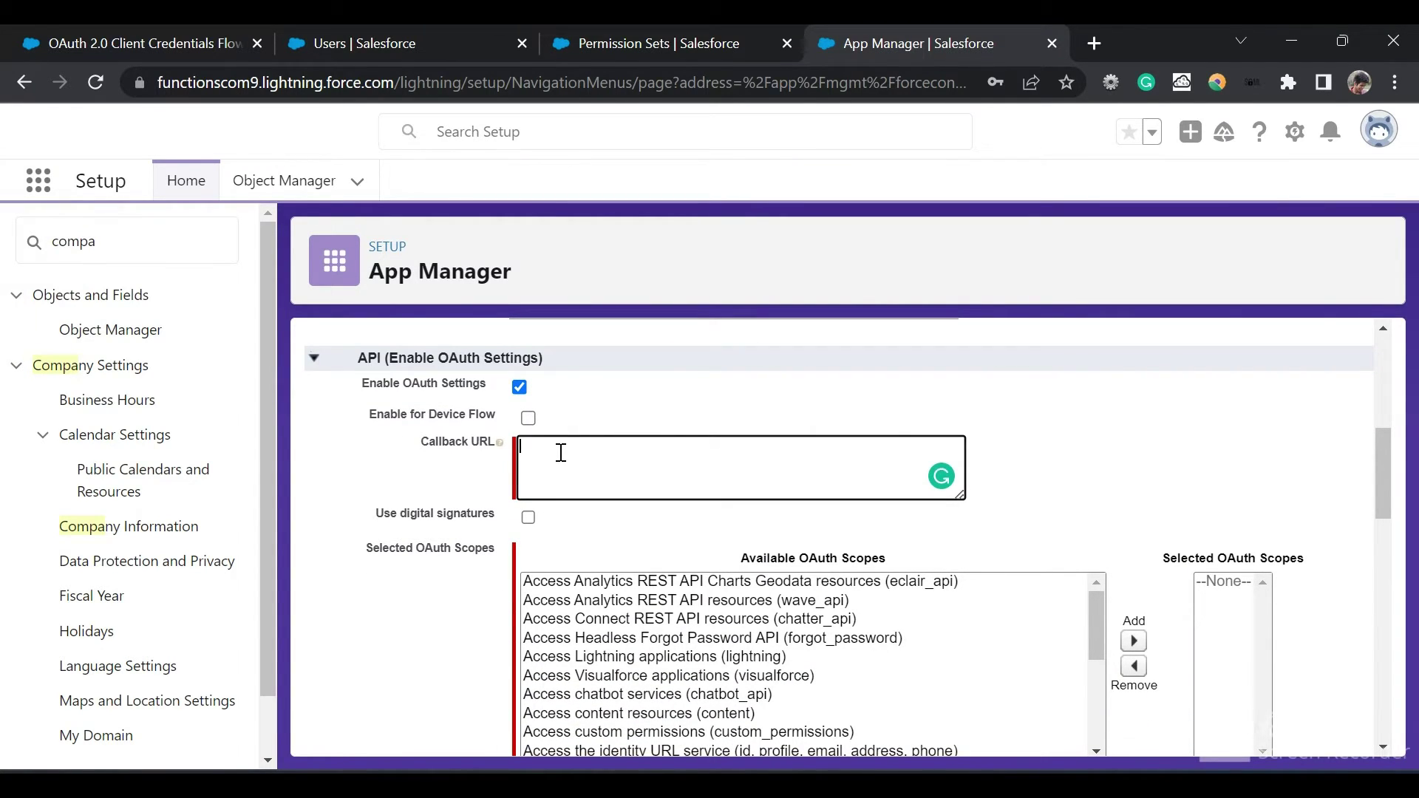
text(https://www.google.com)
- Add the full, api and web scopes to Selected OAuth Scopes
scroll(561, 453, down, 3)
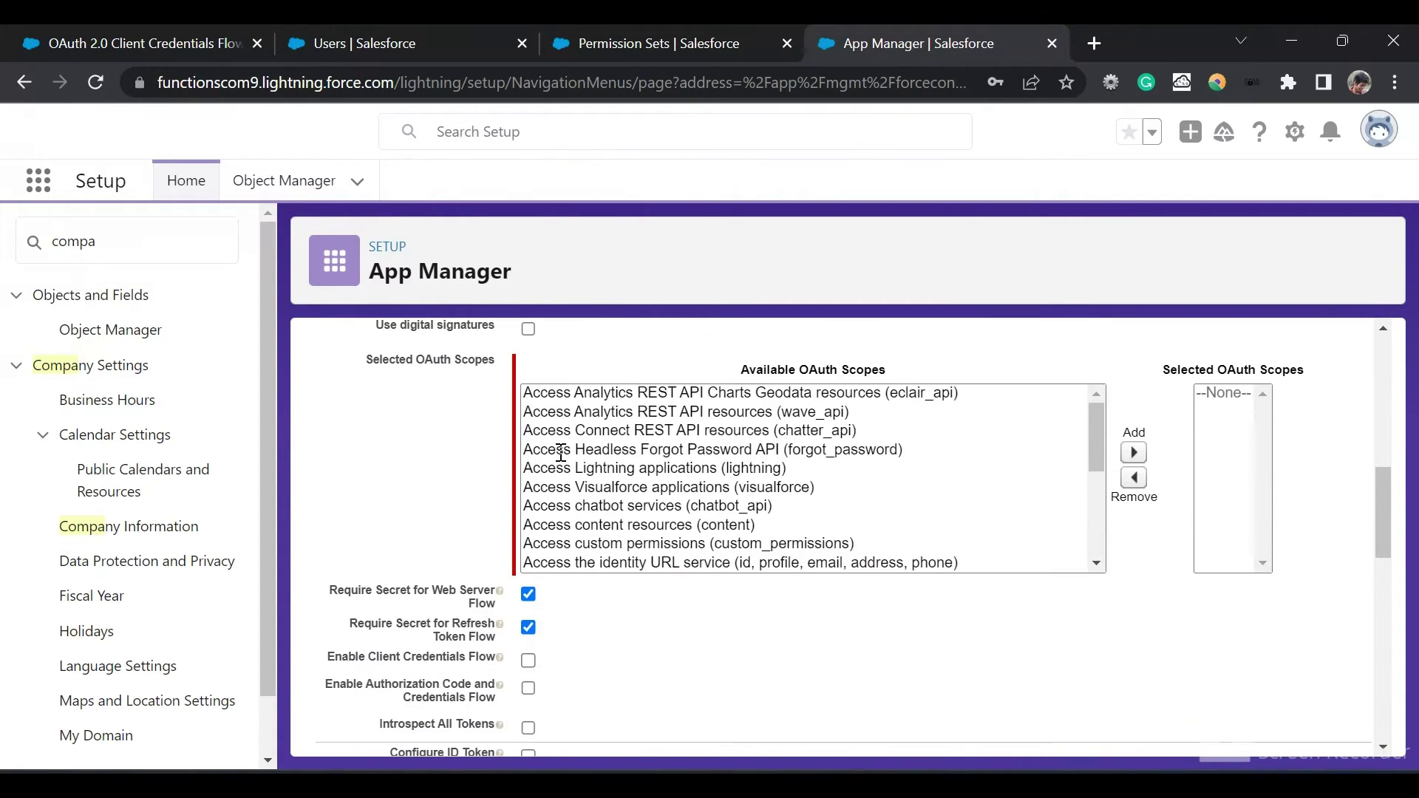
scroll(641, 484, down, 5)
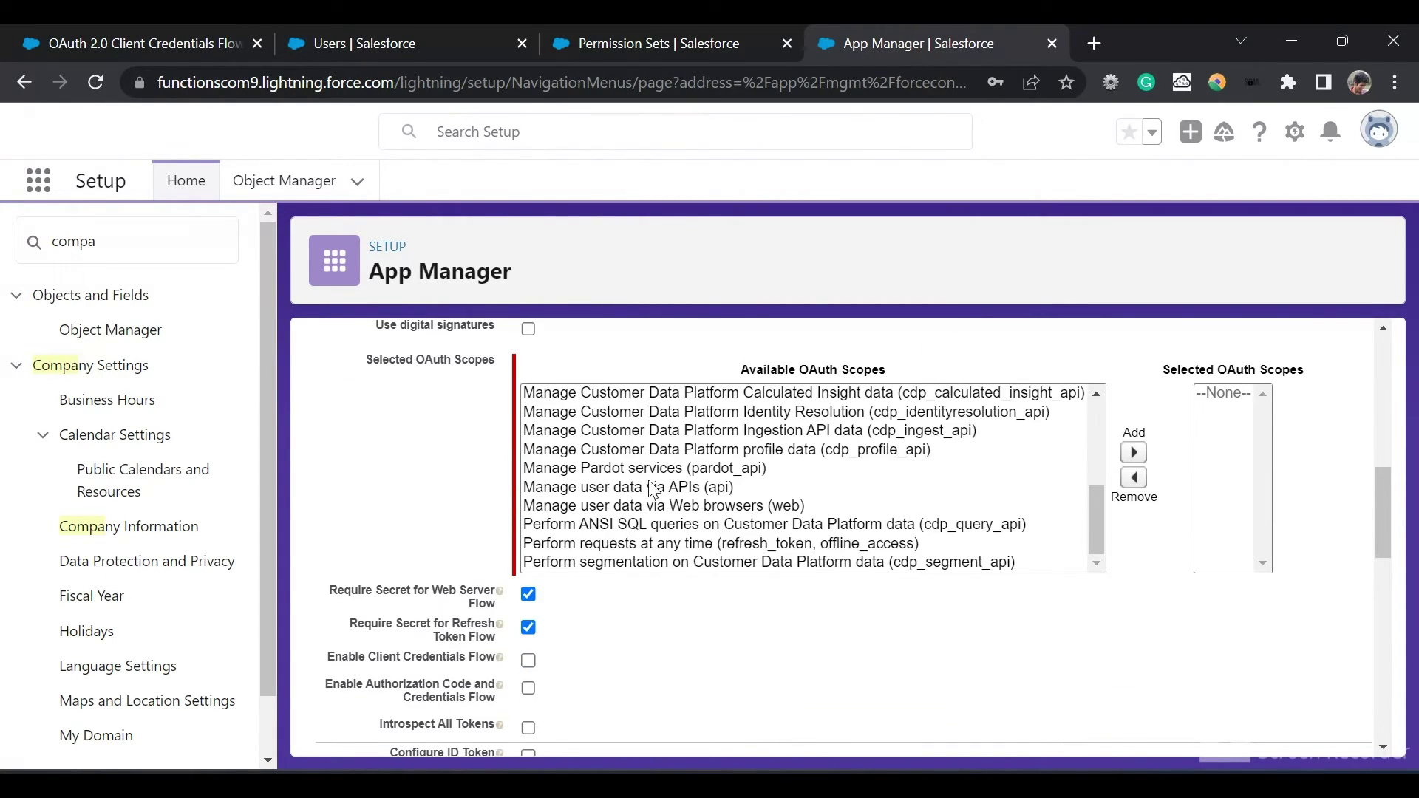
click(660, 489)
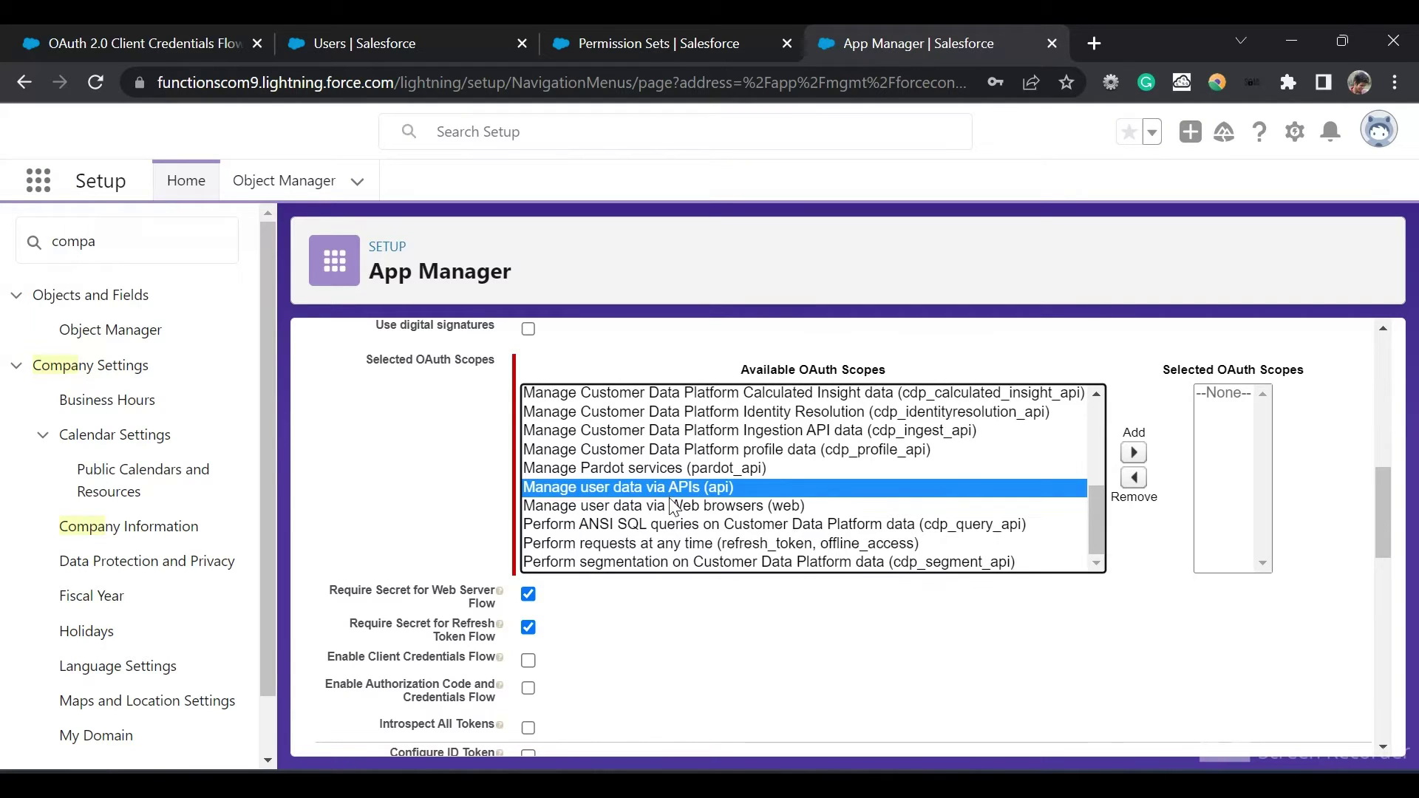
ctrl+click(669, 504)
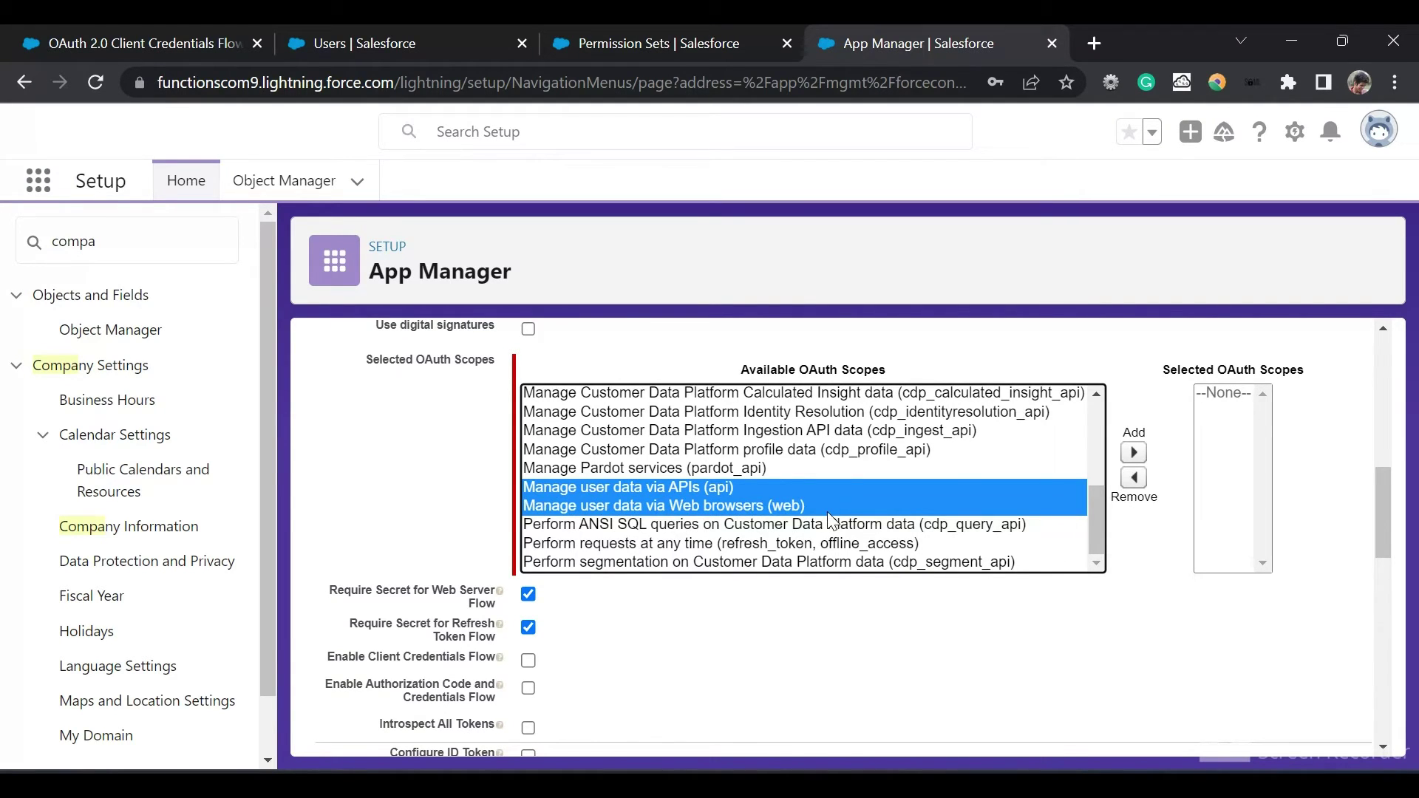
scroll(858, 485, up, 2)
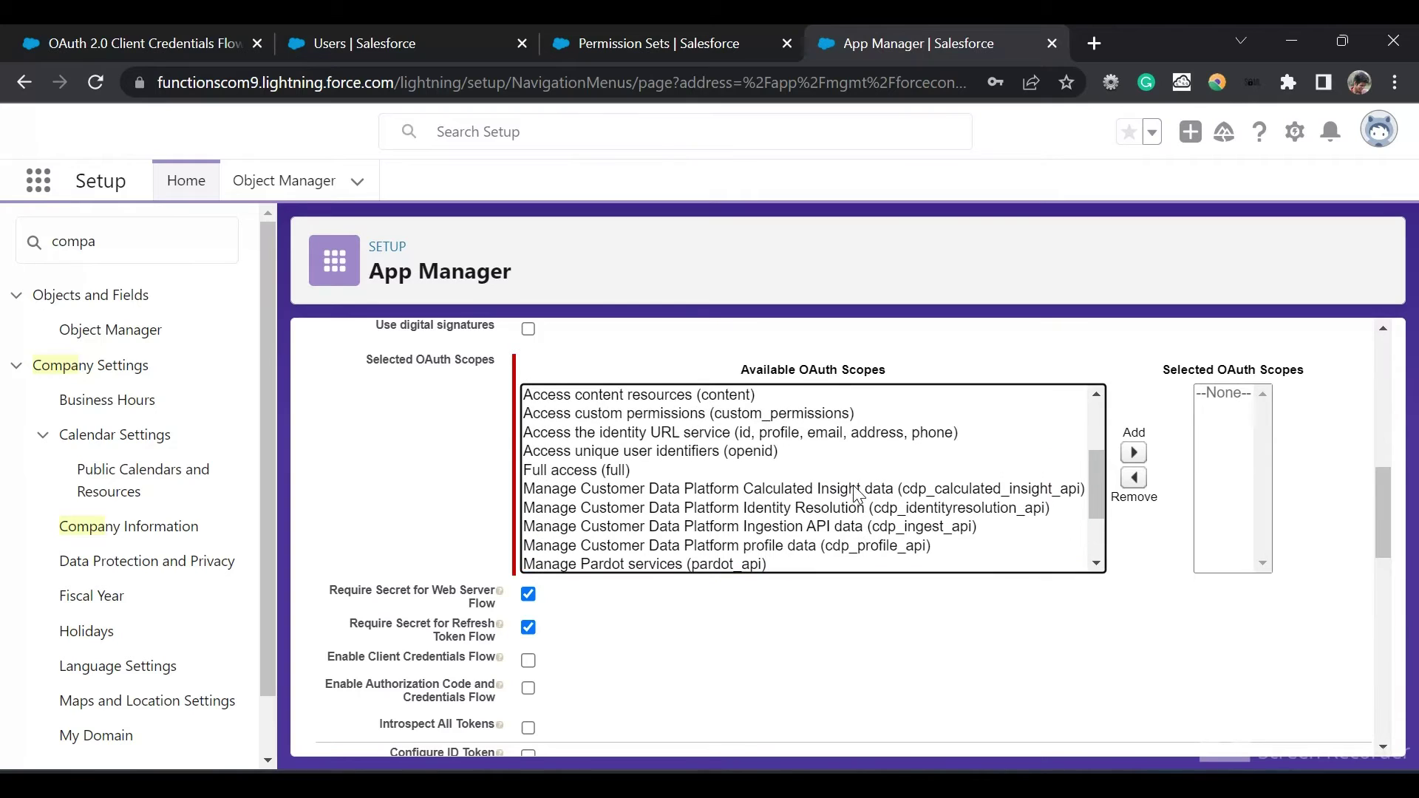
click(725, 471)
scroll(776, 454, up, 1)
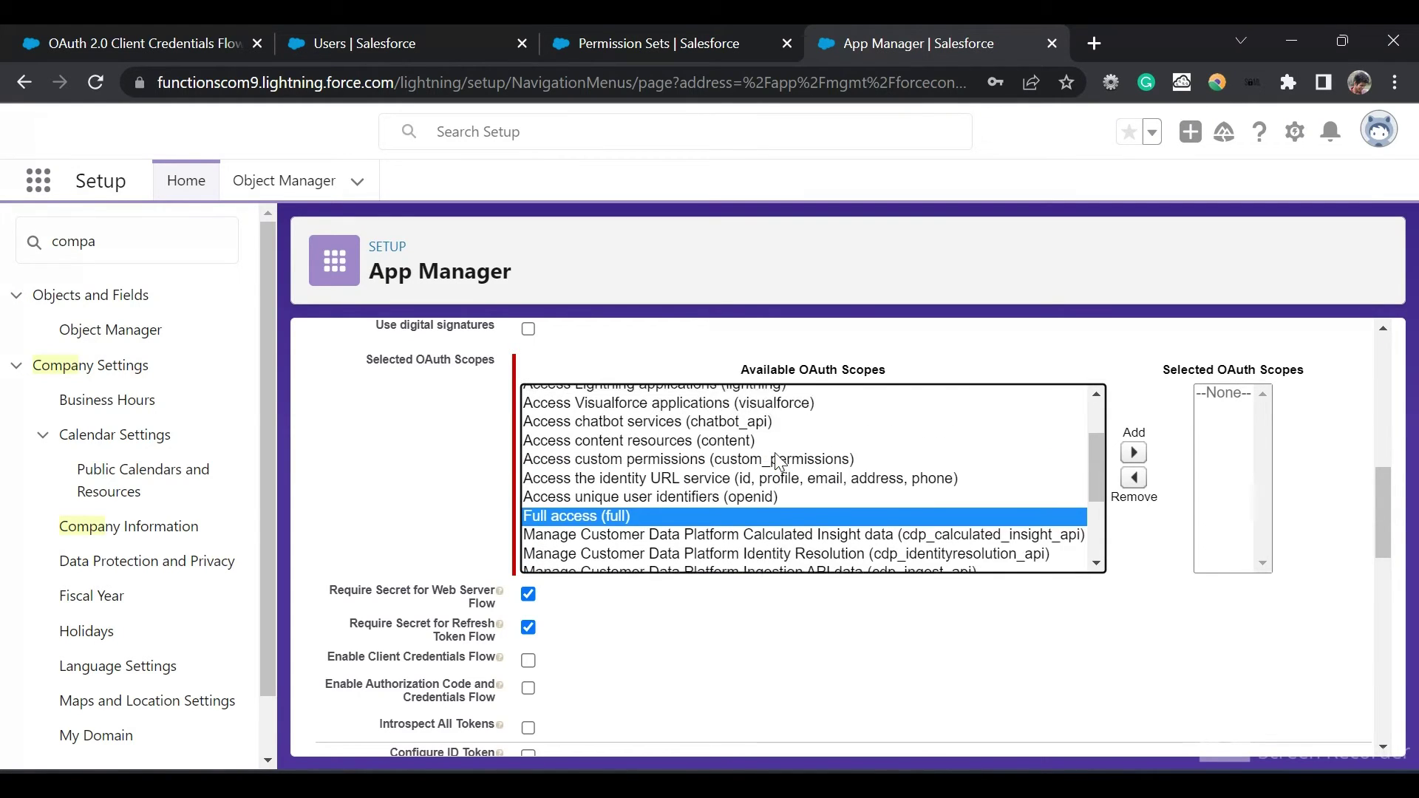
scroll(777, 455, down, 3)
click(693, 489)
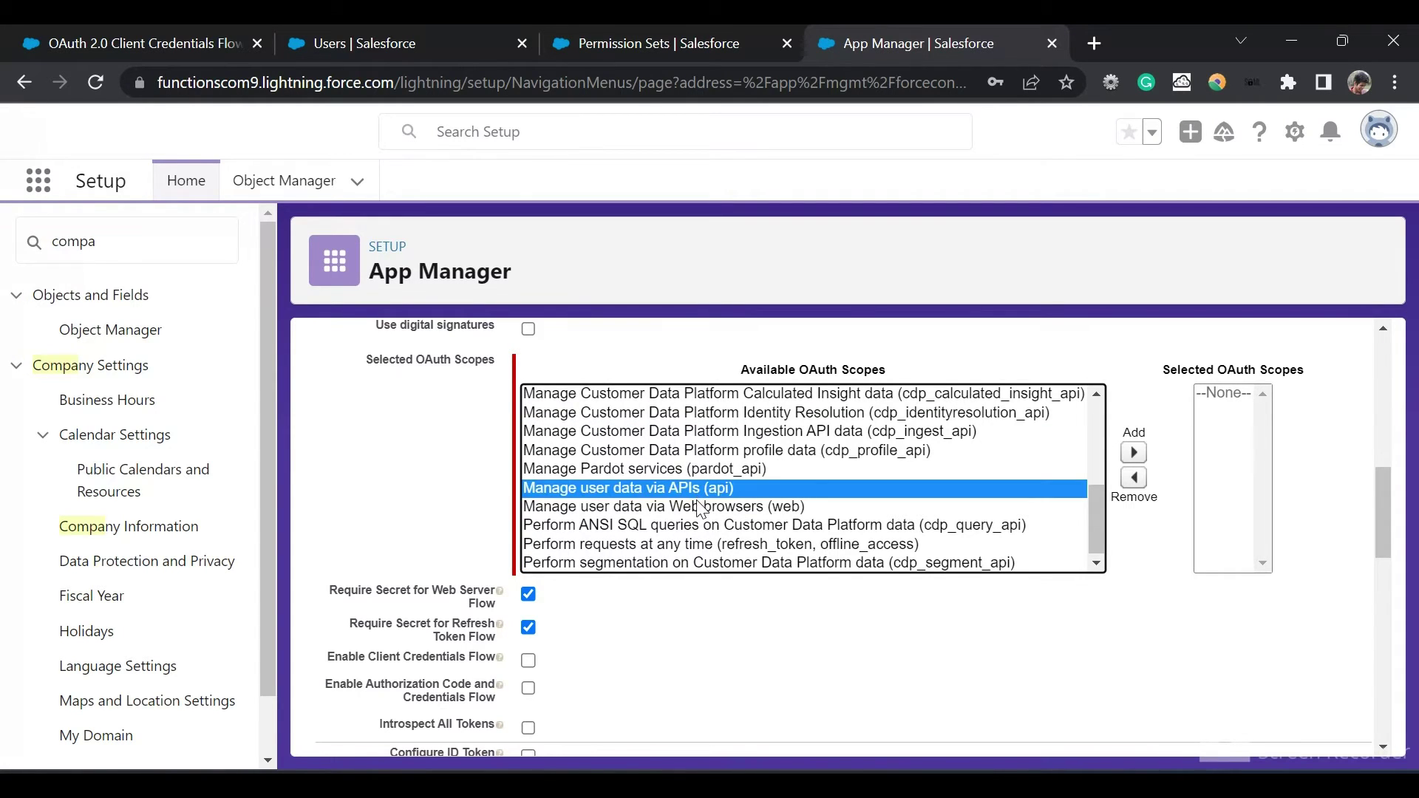
ctrl+click(700, 507)
click(1134, 453)
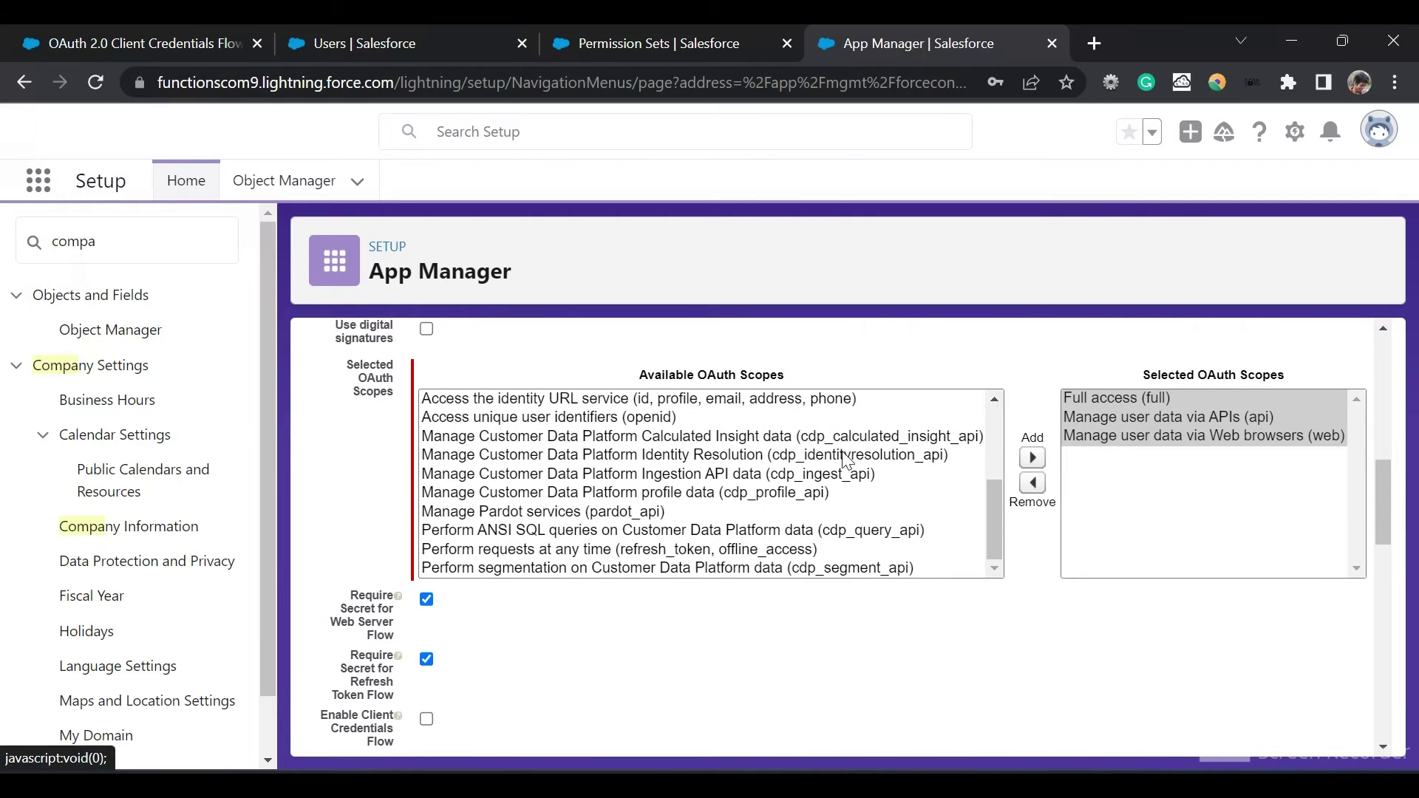
- Tick Enable Client Credentials Flow
scroll(939, 460, up, 3)
scroll(675, 596, down, 2)
mouse_move(400, 595)
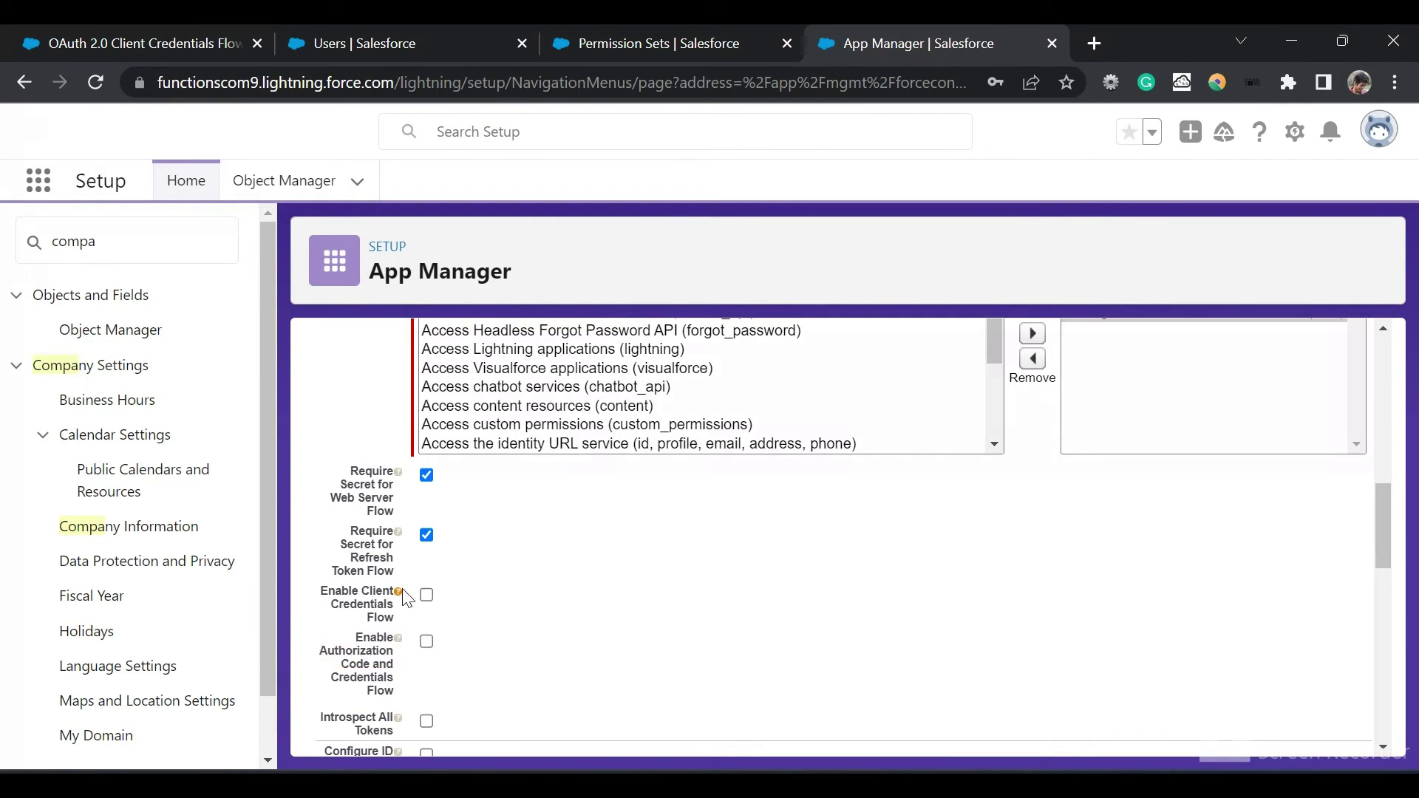
click(428, 596)
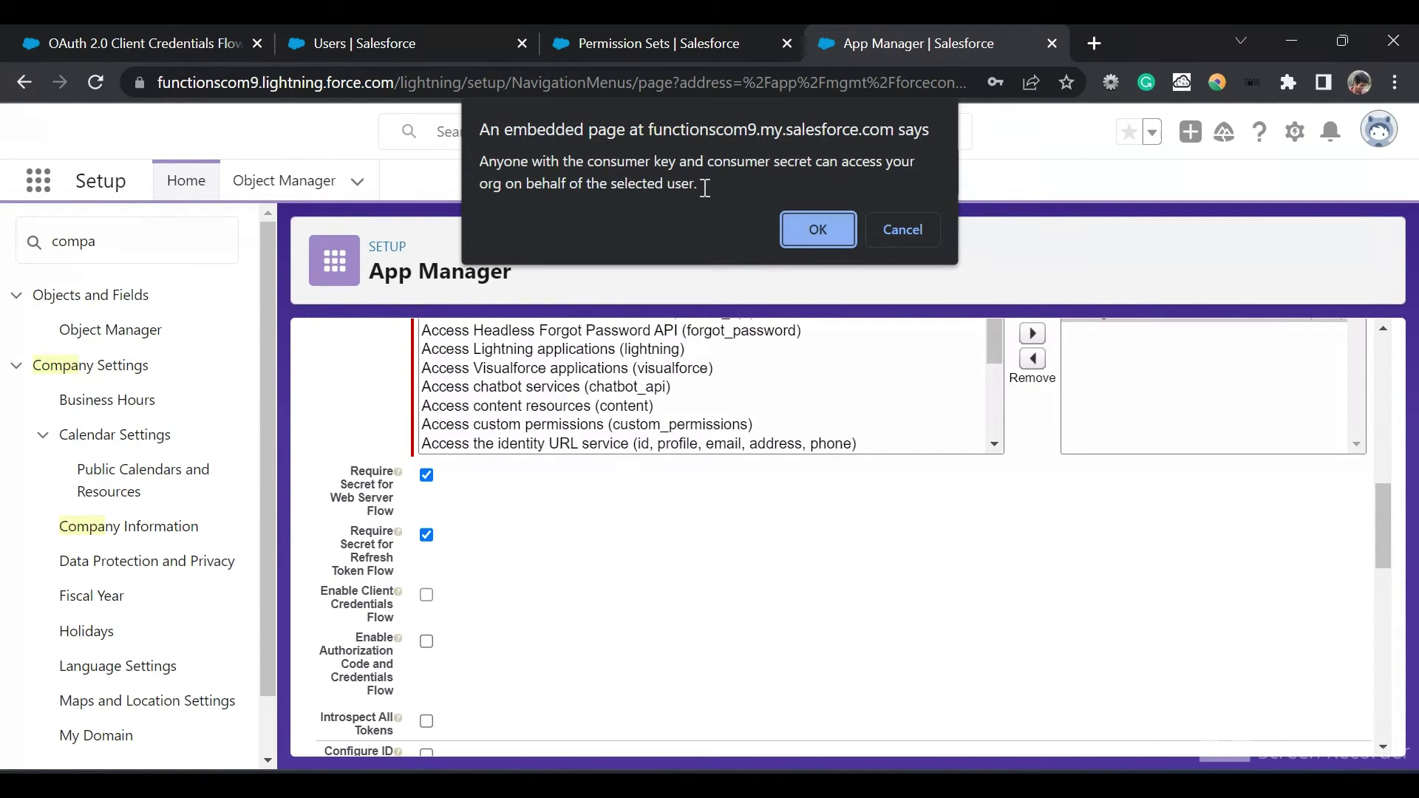
- Accept the client credentials security warning and save the connected app
click(820, 230)
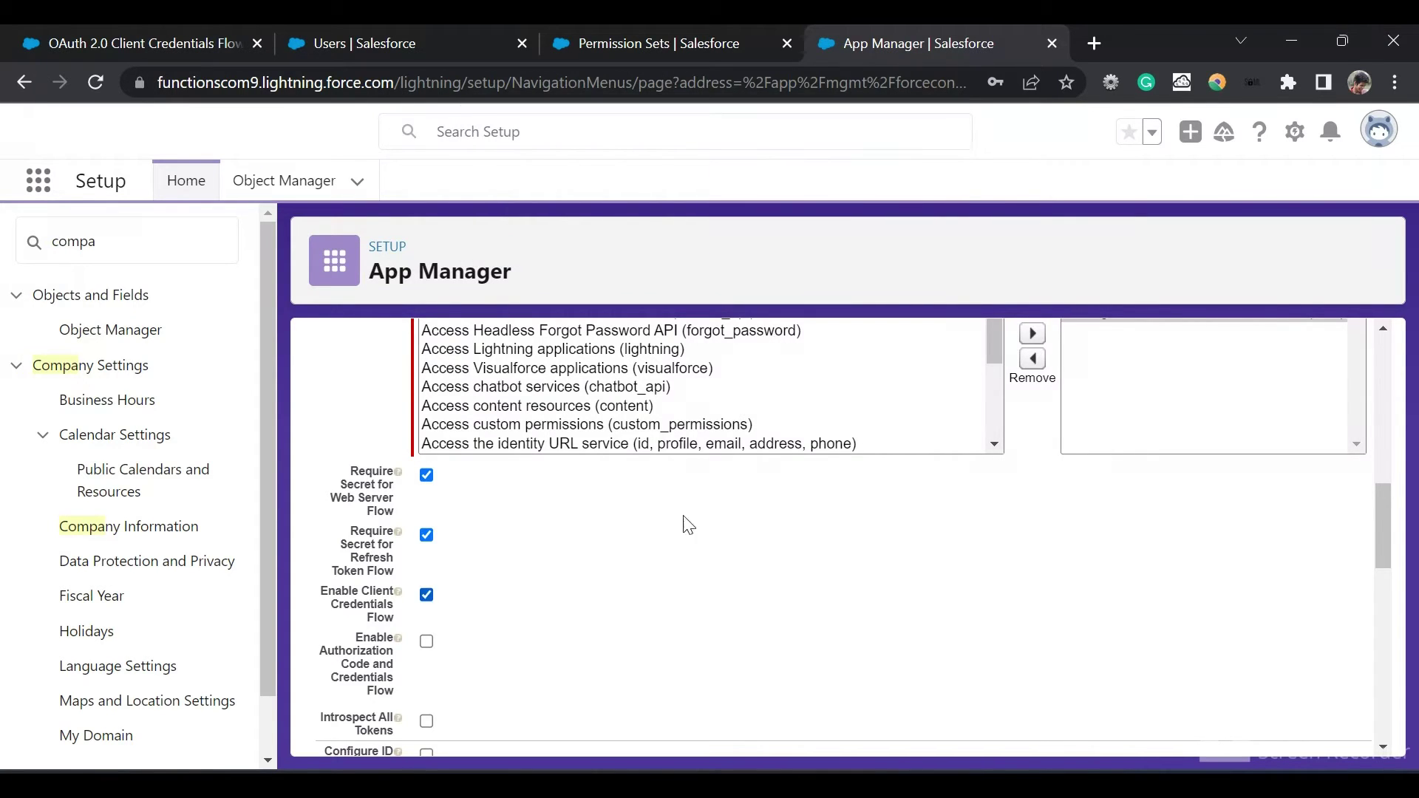
scroll(650, 610, down, 4)
scroll(654, 606, down, 8)
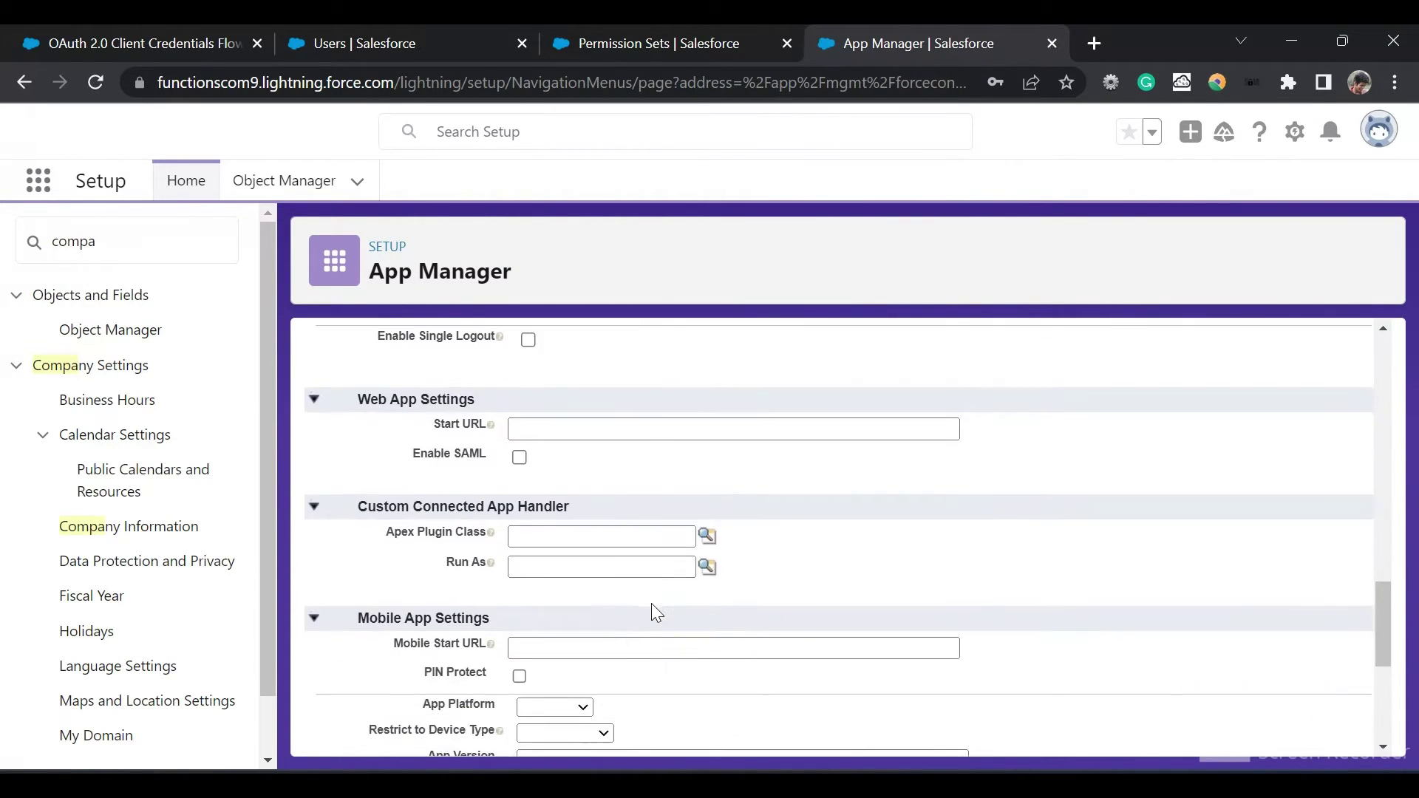
scroll(653, 607, up, 10)
scroll(654, 613, up, 10)
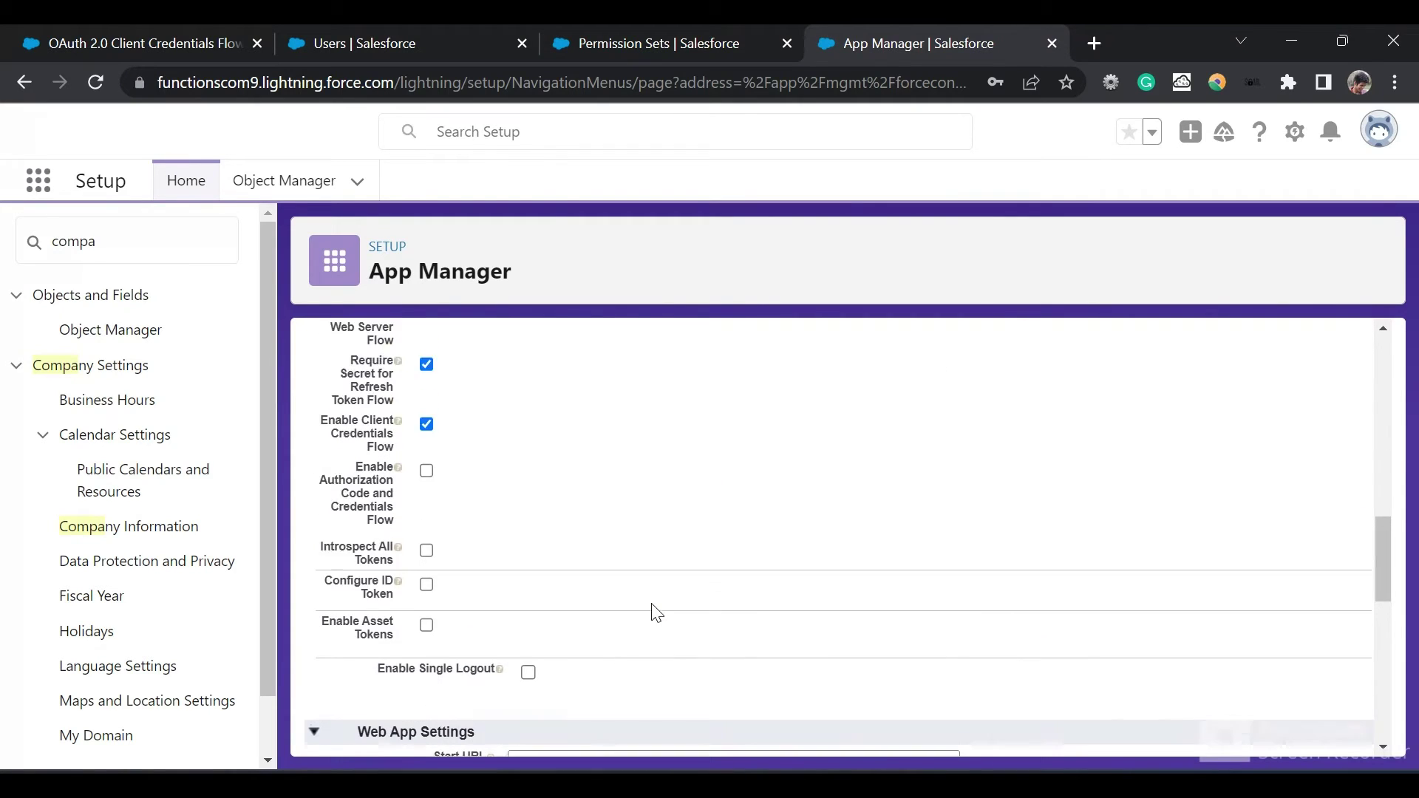
click(659, 397)
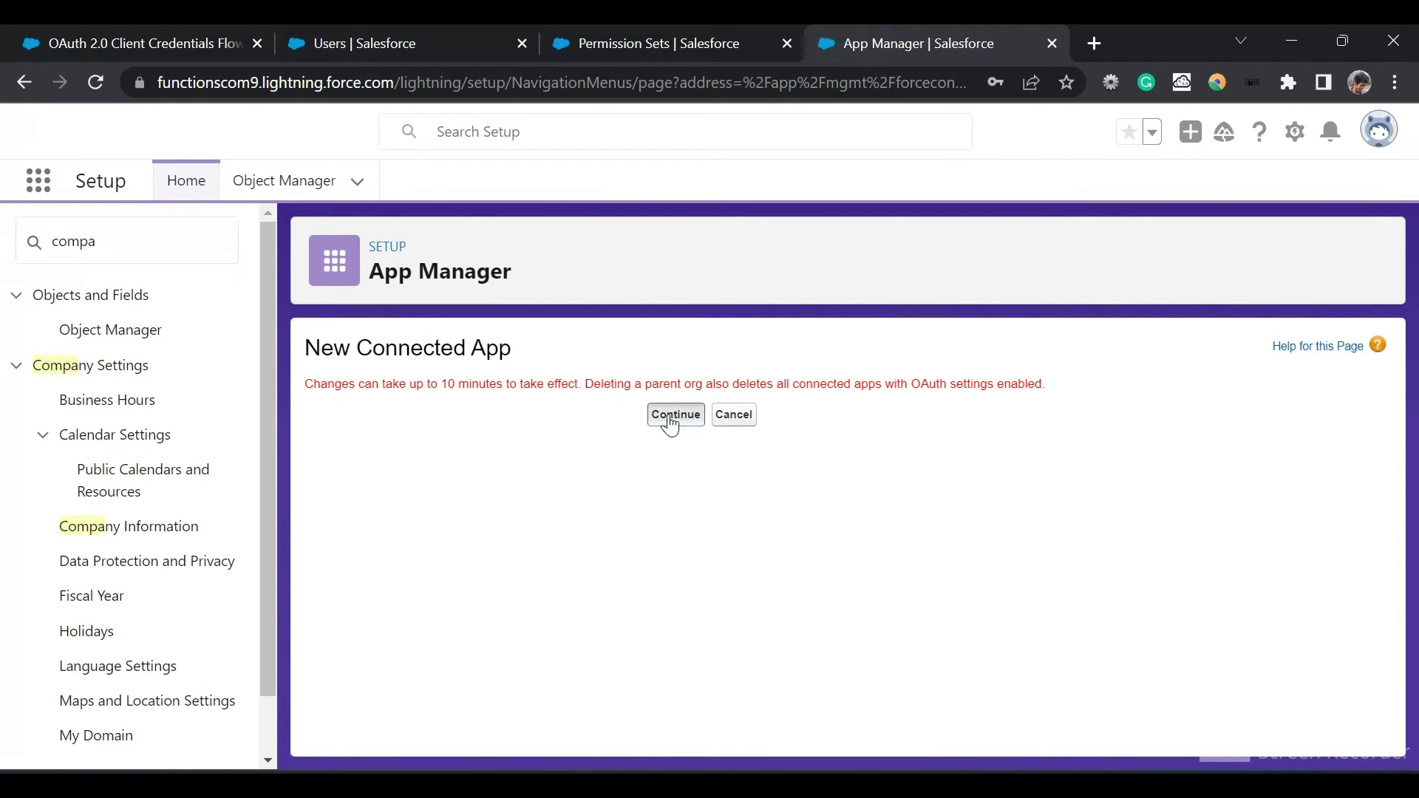
- Continue past the 10-minute notice, review the saved scopes and client credentials setting, then open Manage
click(671, 418)
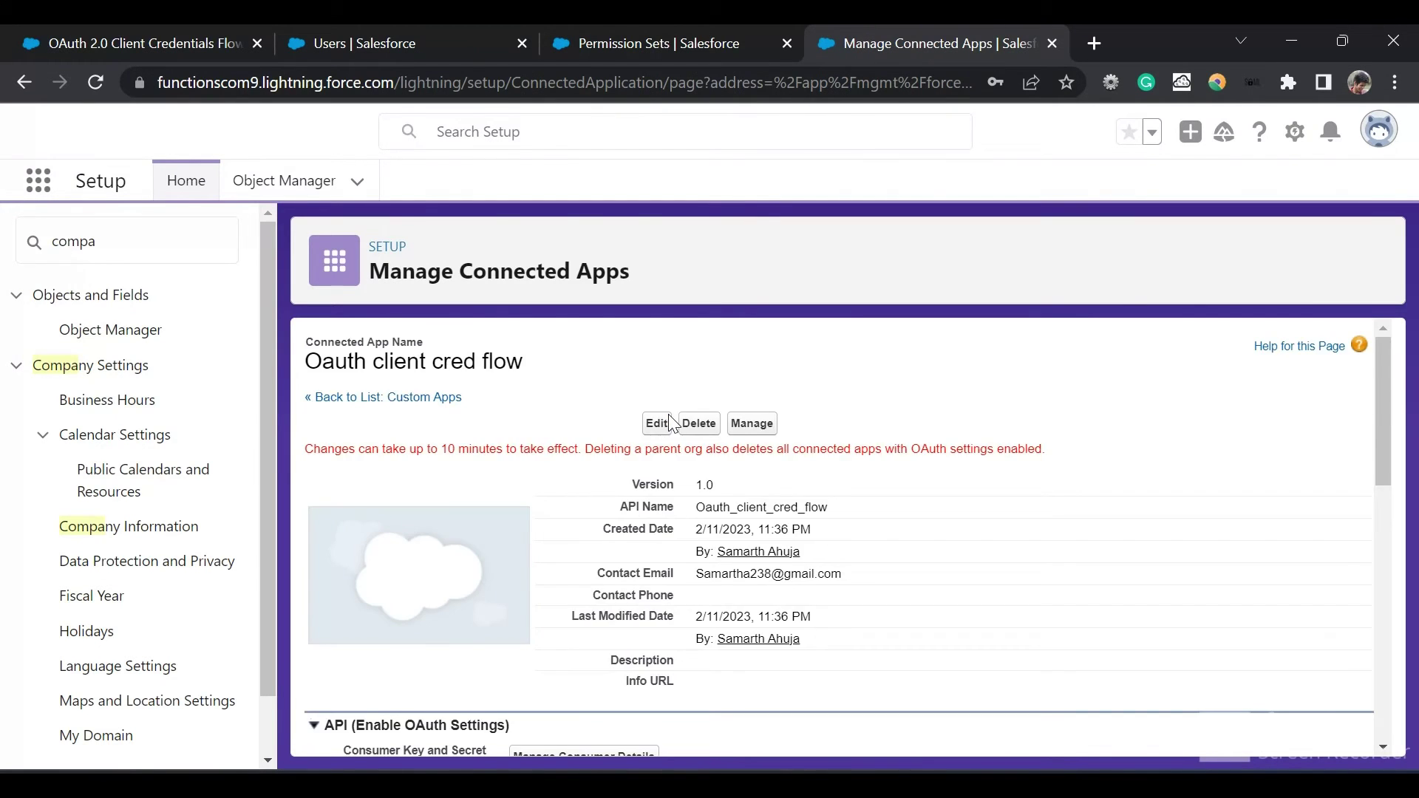
scroll(670, 422, down, 15)
scroll(670, 422, up, 4)
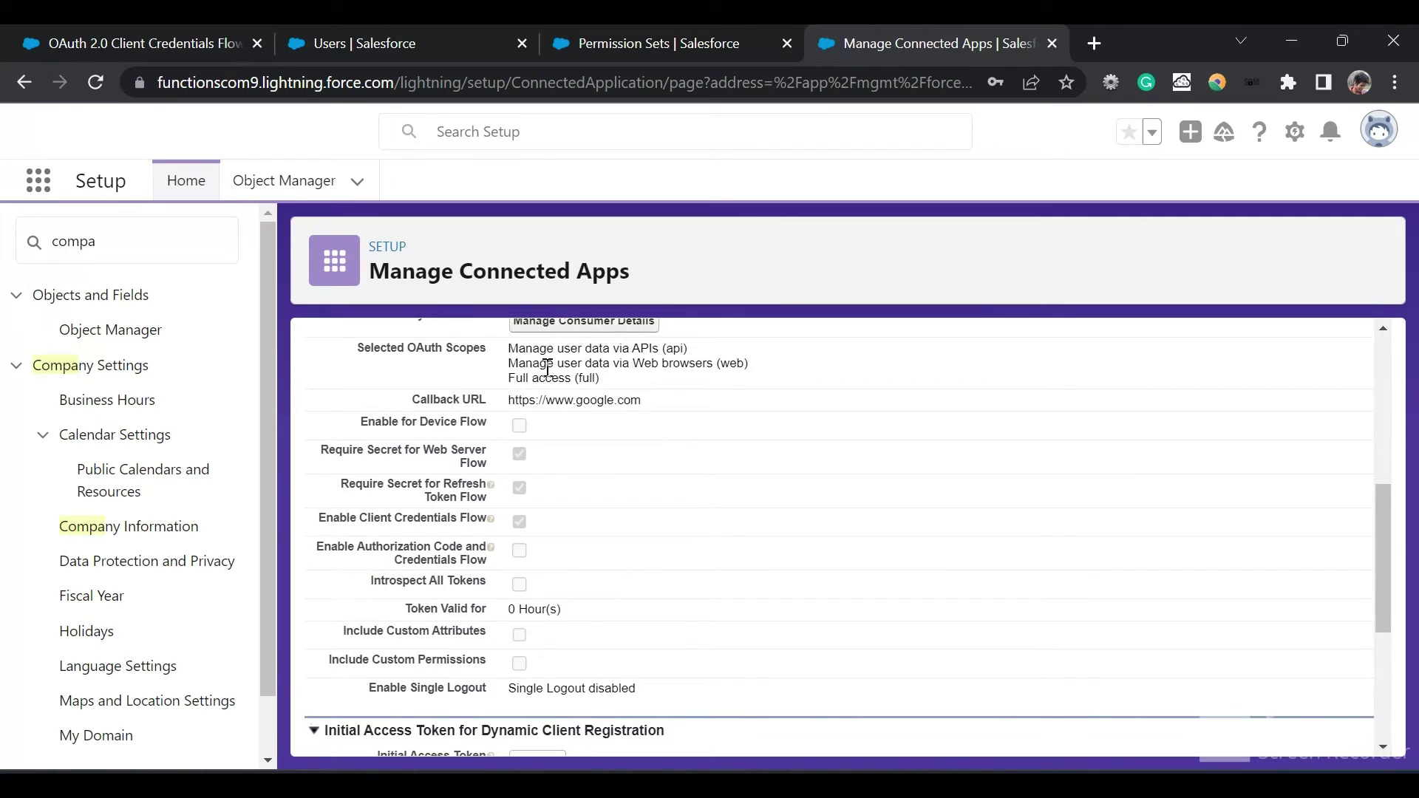
scroll(568, 366, down, 4)
scroll(568, 364, up, 10)
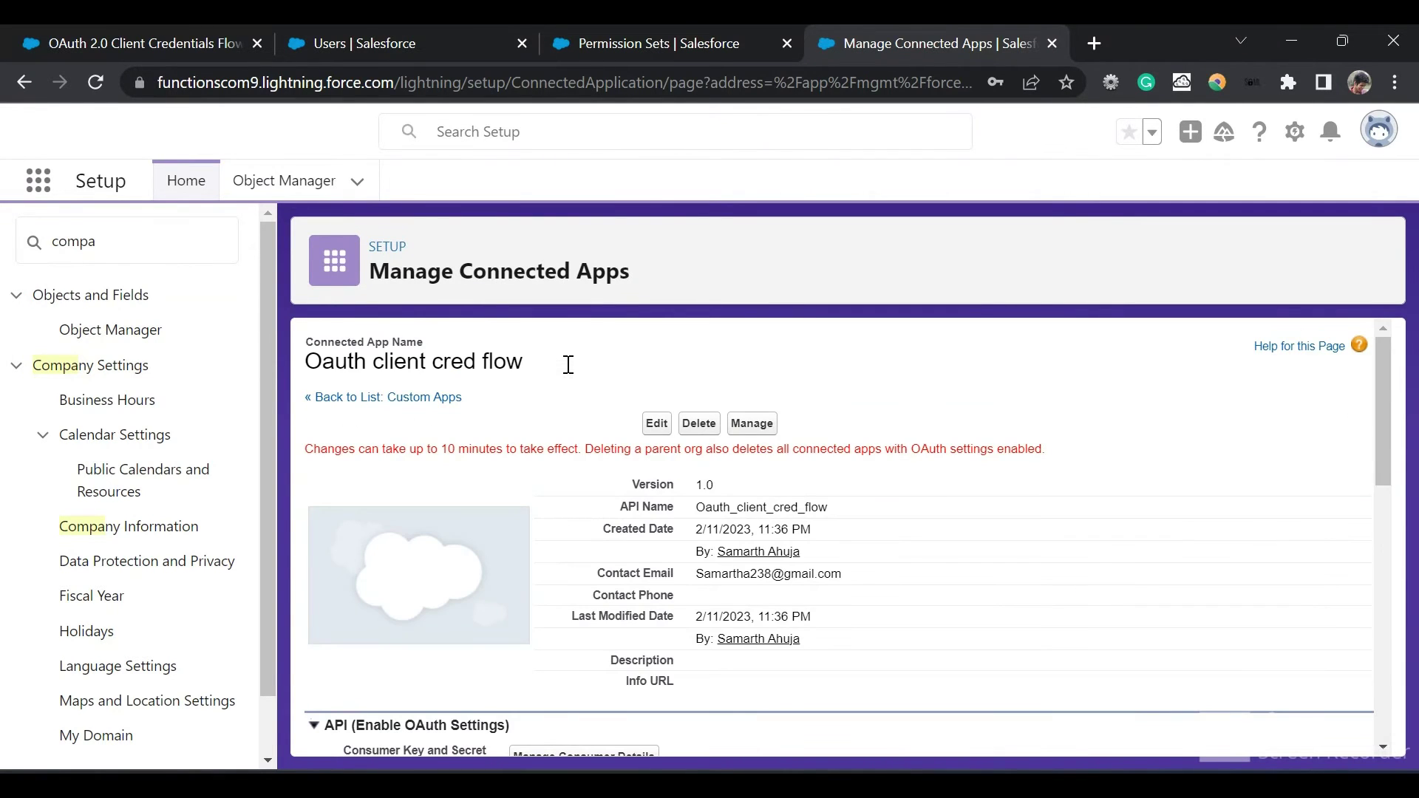
click(744, 429)
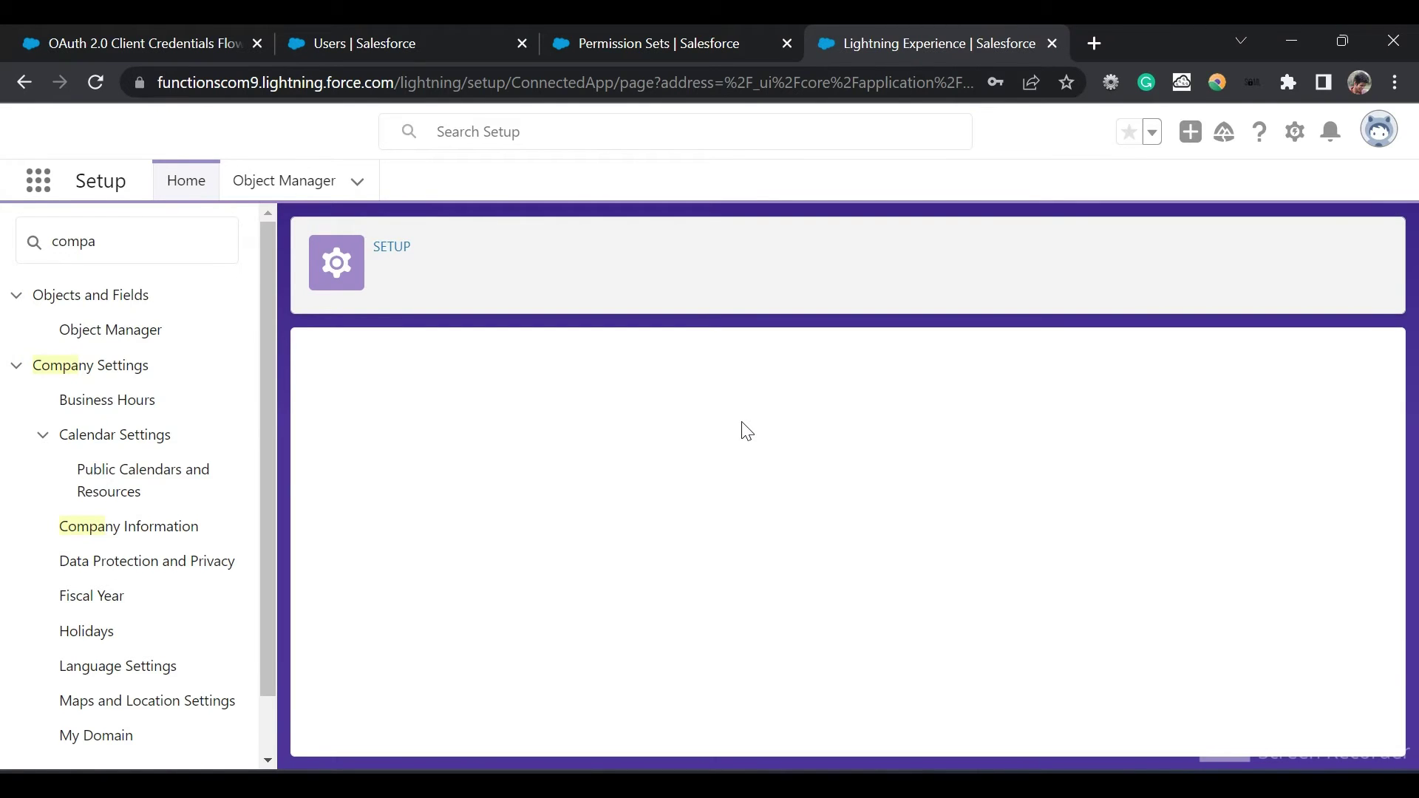
- Locate the Client Credentials Flow section and start editing the app's policies
scroll(745, 431, down, 5)
scroll(743, 428, down, 2)
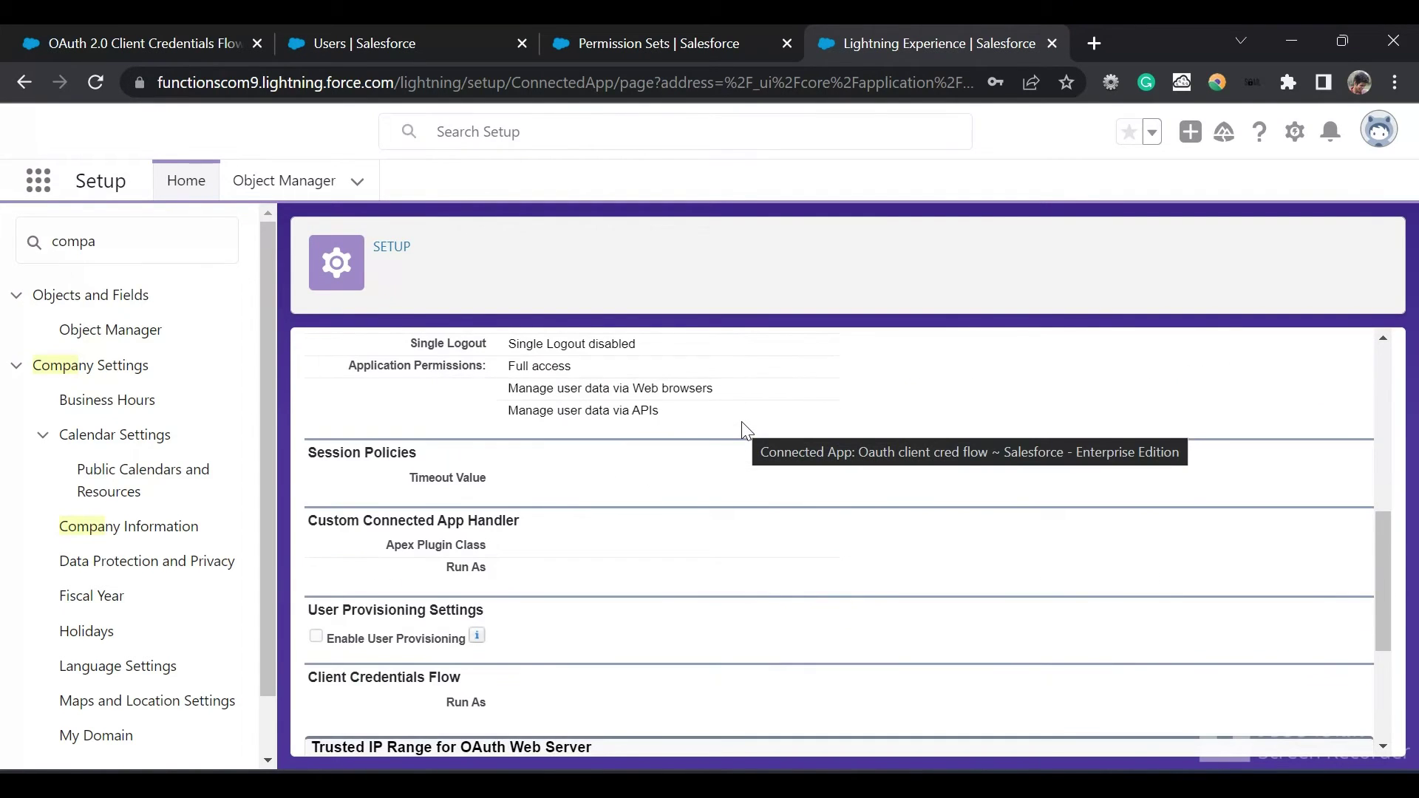
scroll(742, 421, down, 2)
triple_click(433, 537)
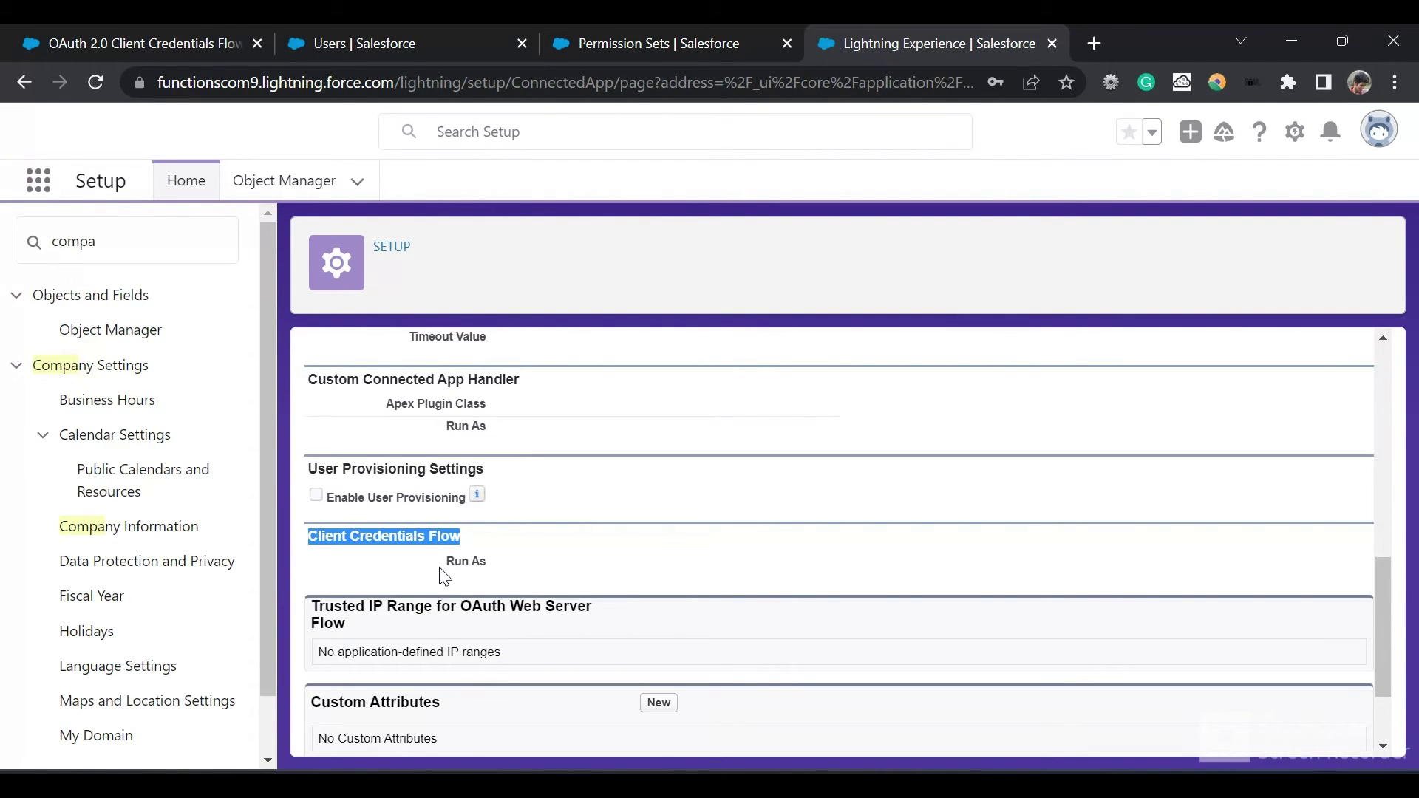
scroll(555, 570, up, 10)
click(676, 407)
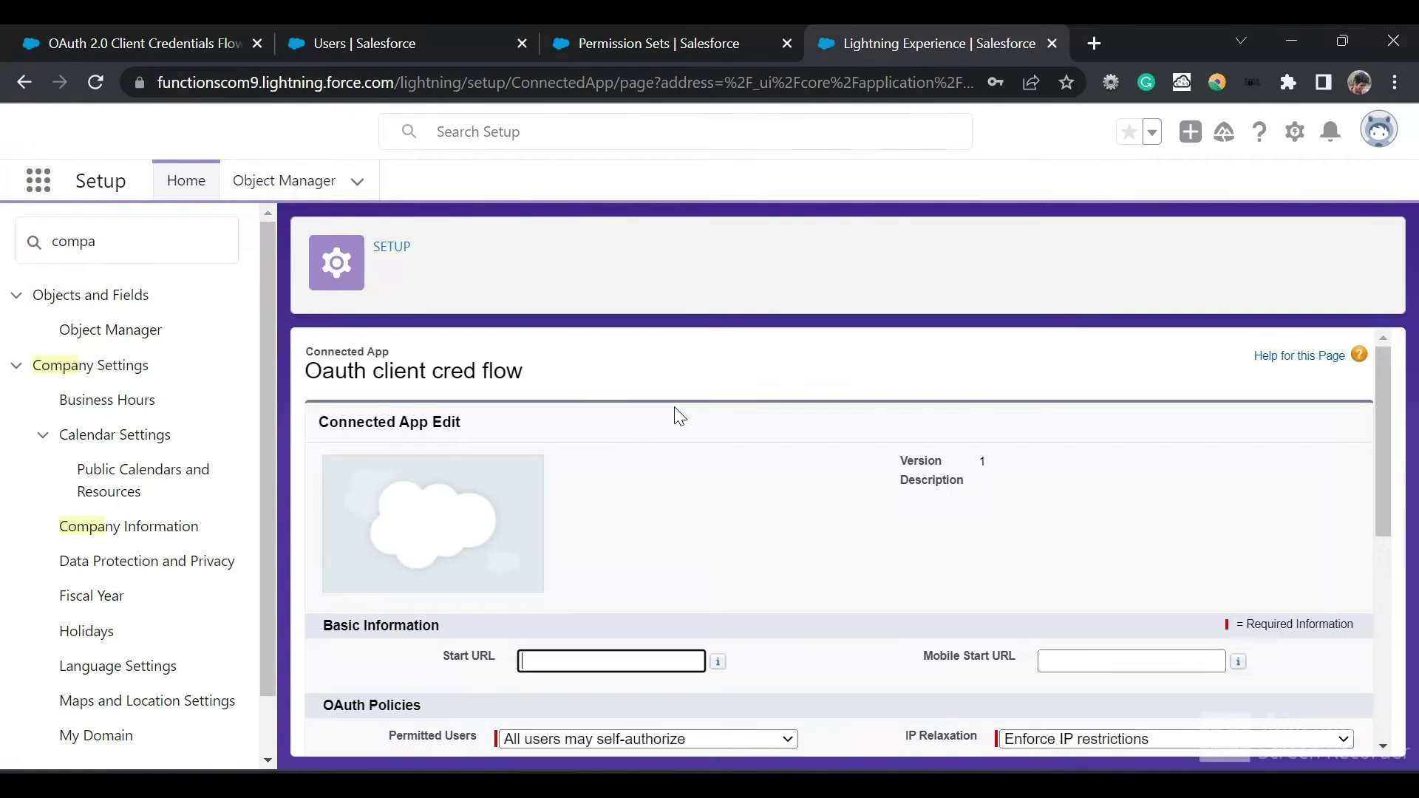
- Set the Client Credentials Flow Run As user to External USER and save the policies
scroll(679, 416, down, 10)
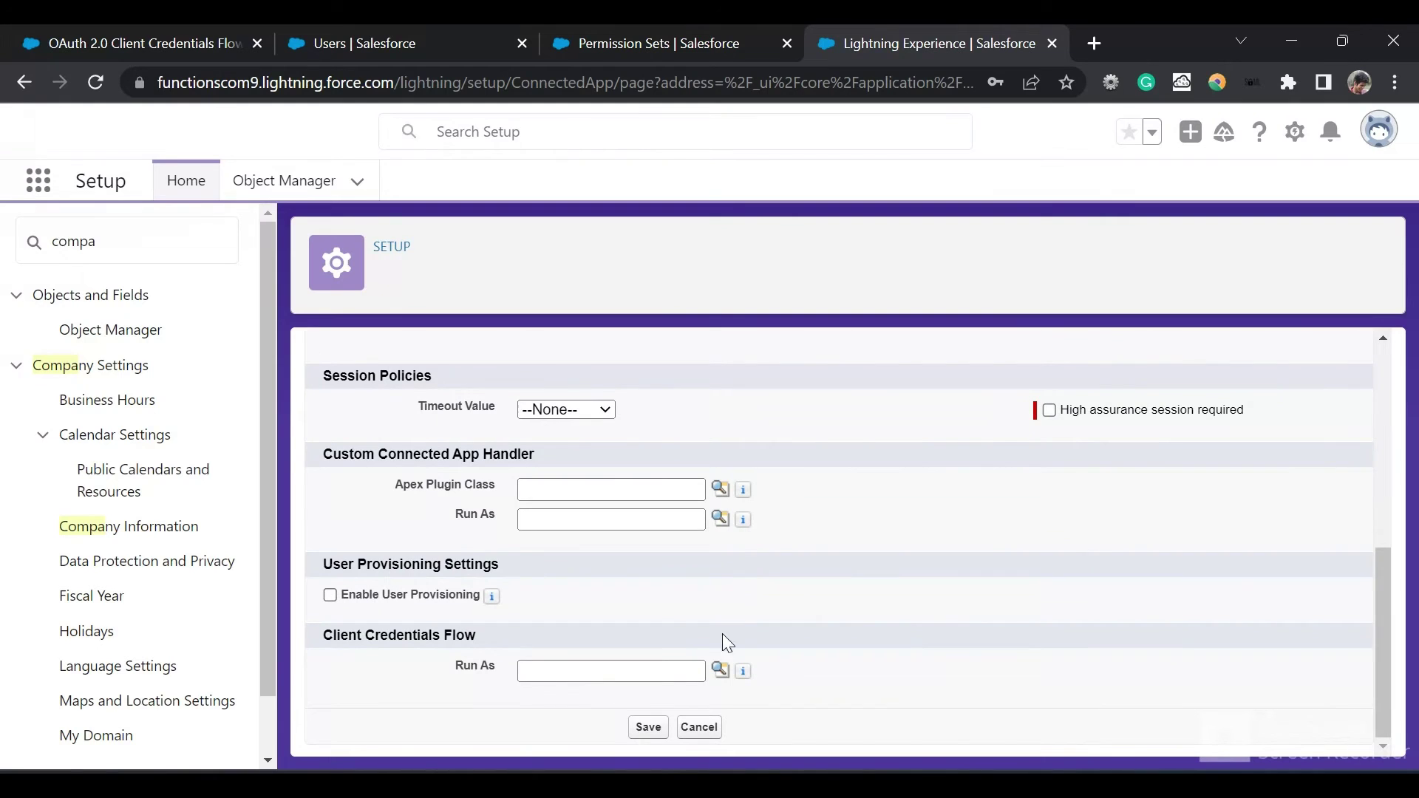
click(721, 671)
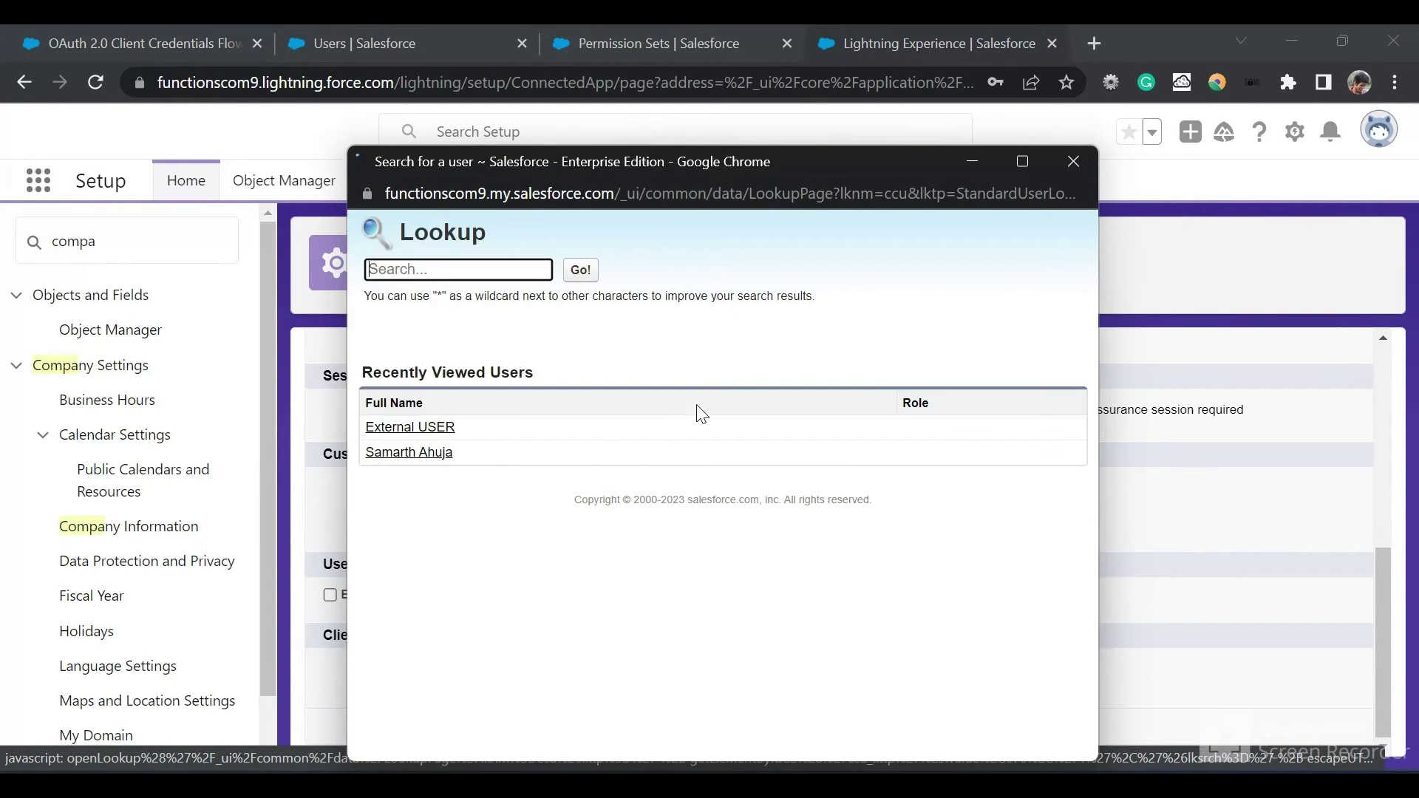
click(416, 437)
scroll(637, 543, up, 10)
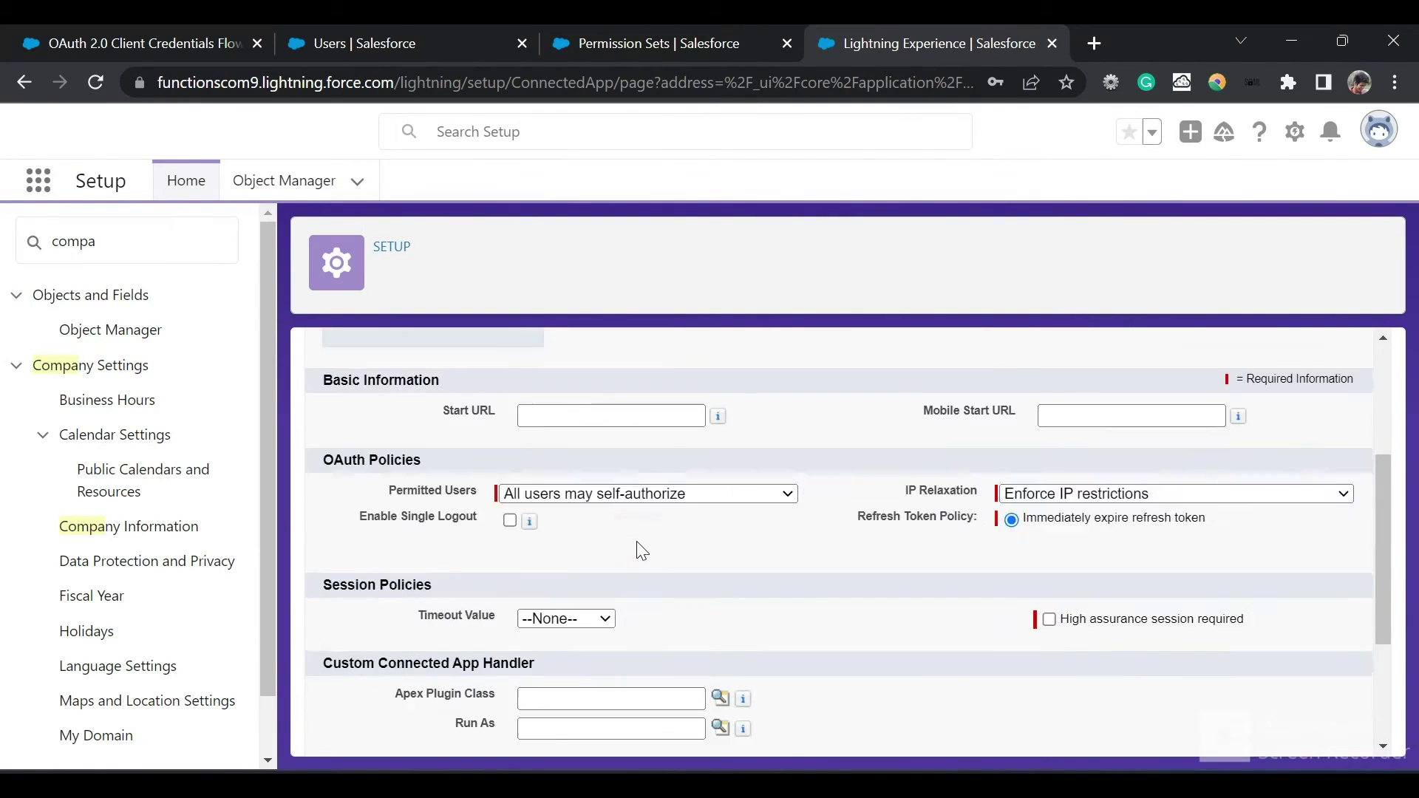
scroll(719, 669, down, 10)
click(640, 730)
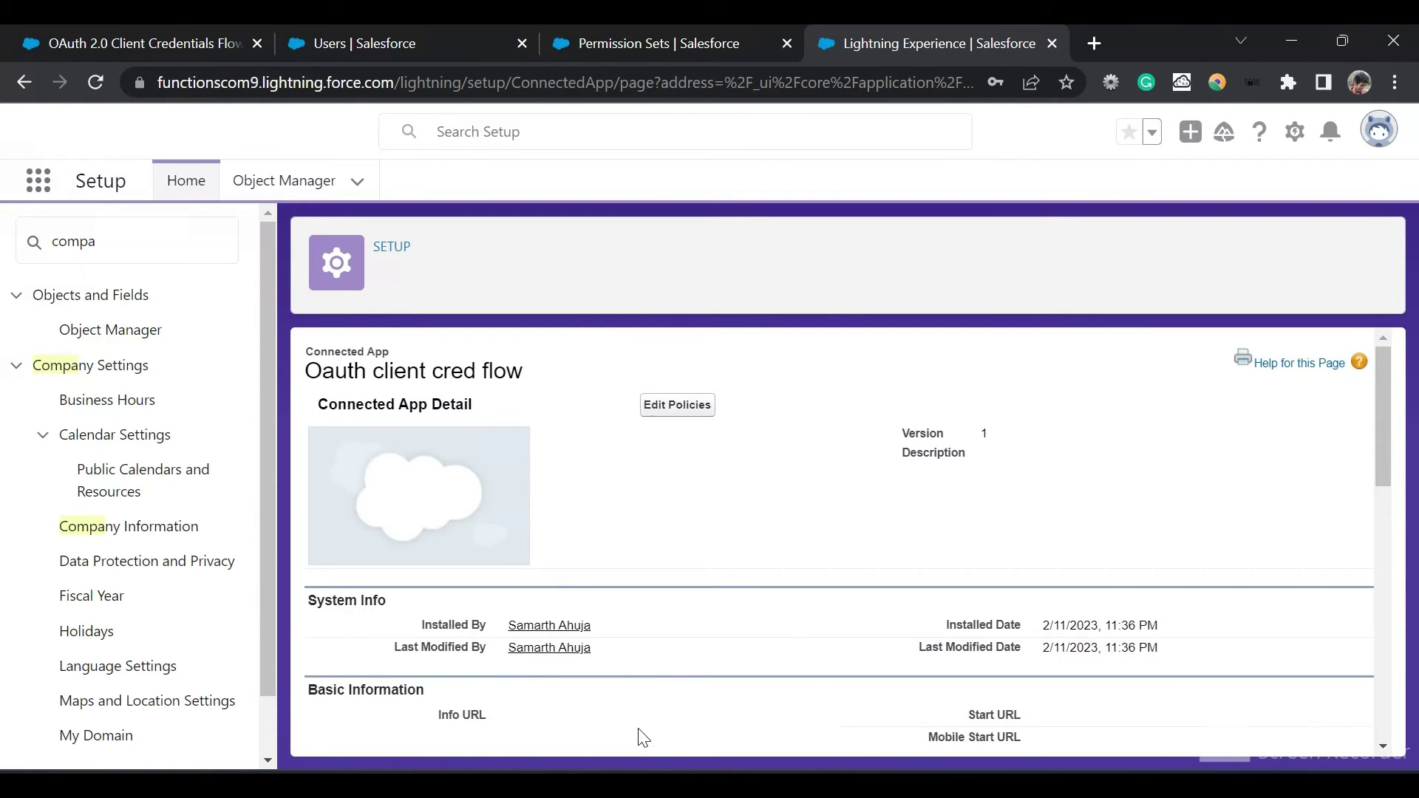
- Open the External USER record linked under Client Credentials Flow Run As
scroll(643, 738, down, 10)
scroll(643, 738, up, 10)
scroll(647, 618, down, 10)
scroll(646, 618, up, 8)
scroll(650, 619, down, 10)
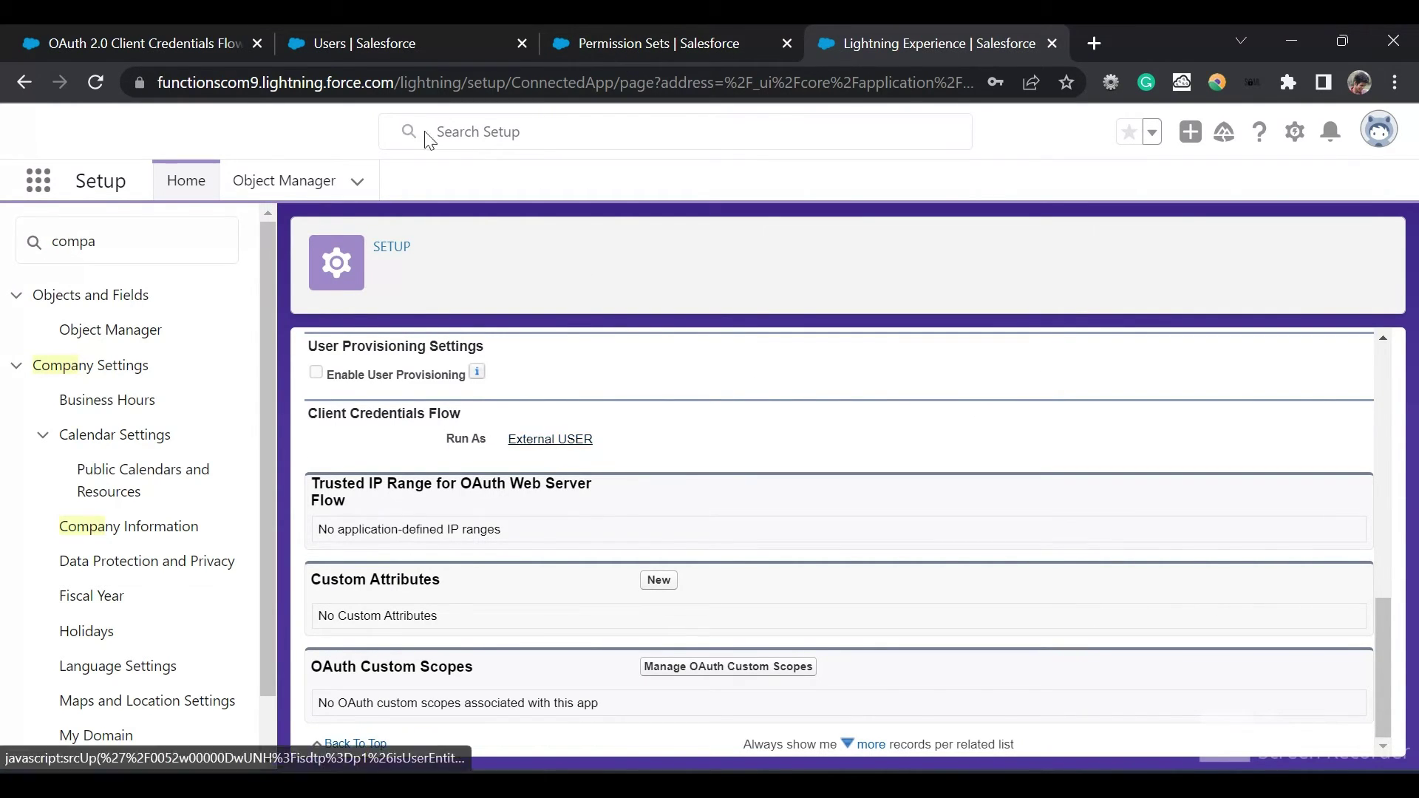
click(549, 440)
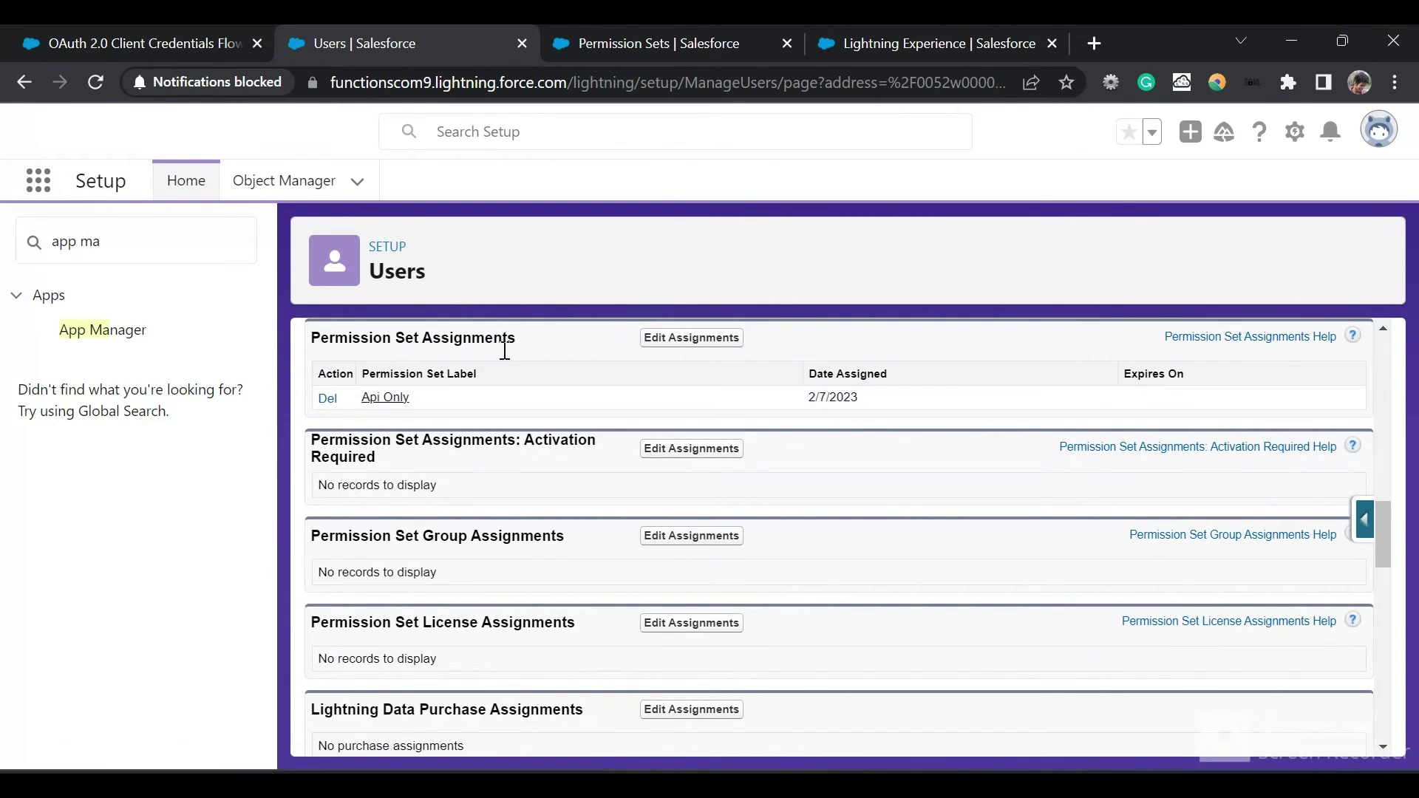
- Open the System Permissions of the Api Only permission set
click(686, 30)
scroll(695, 477, up, 10)
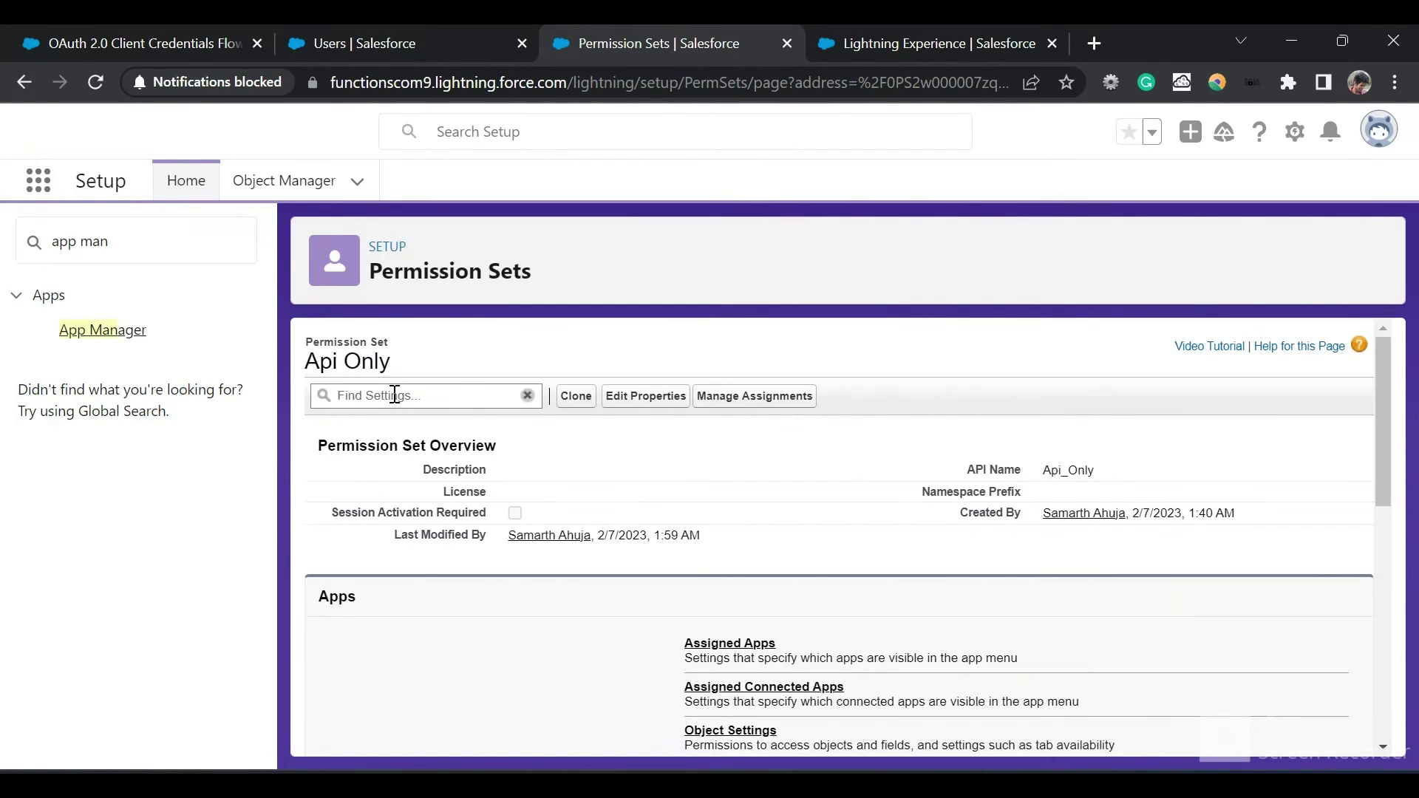
scroll(548, 569, down, 10)
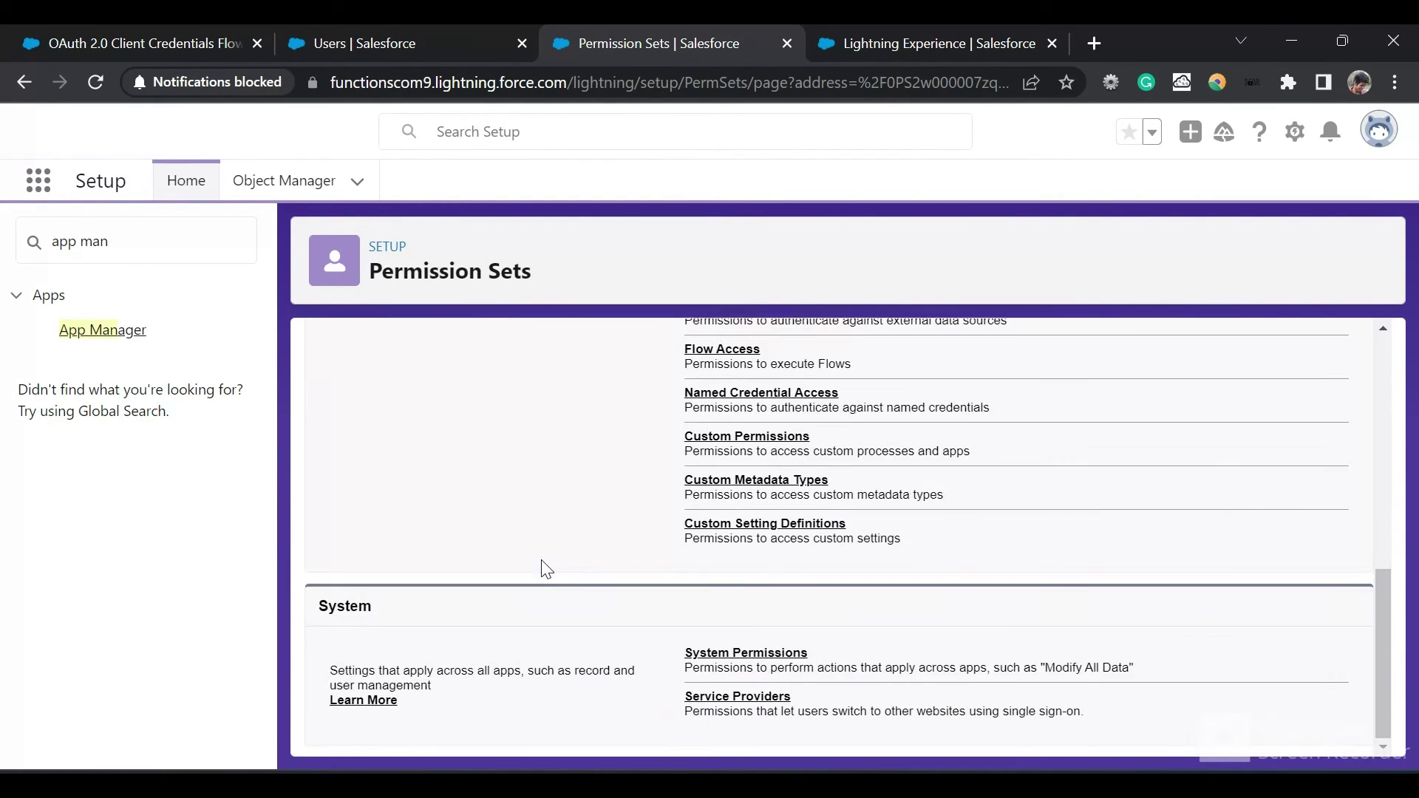
click(749, 656)
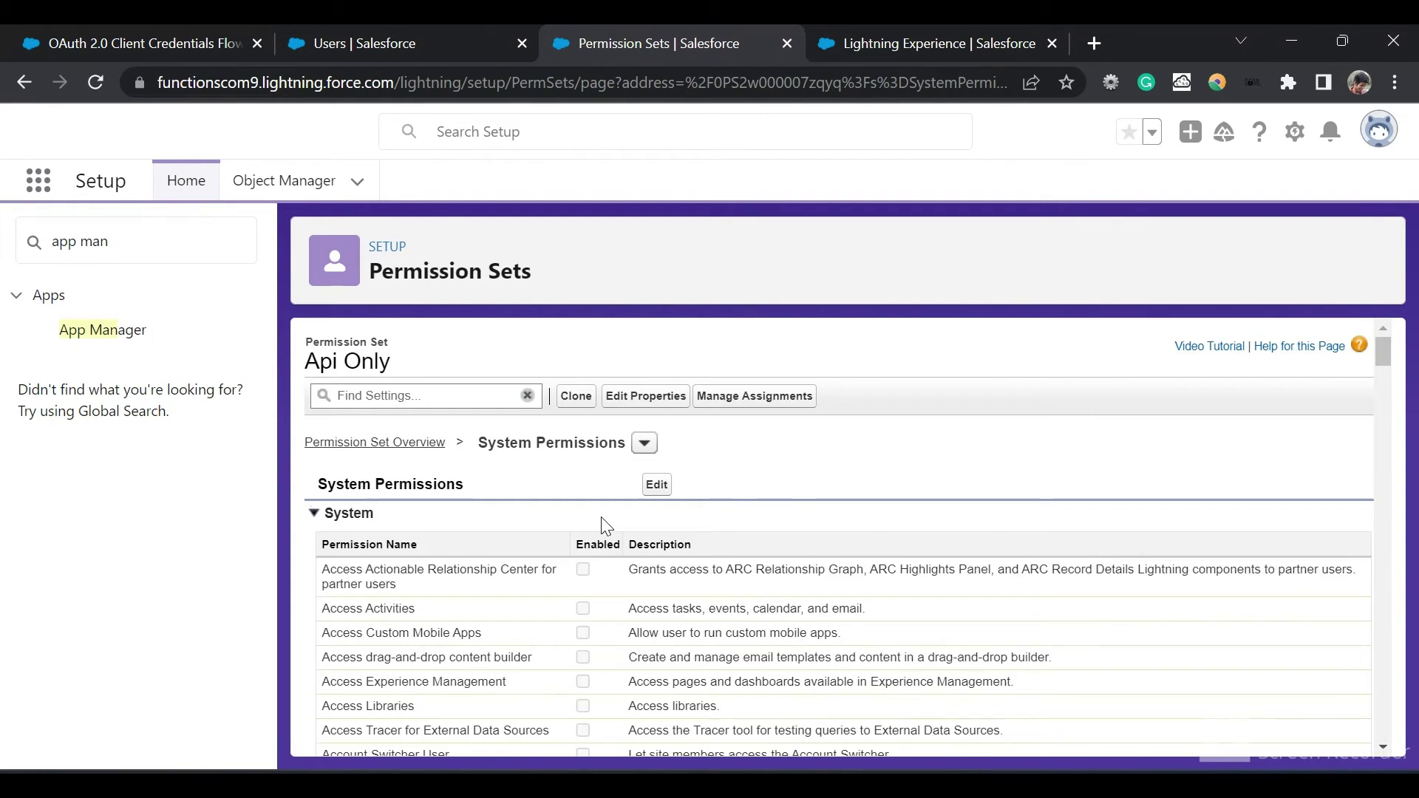
- Search the page for 'API on' and verify the Api Only User permission is enabled
key(ctrl+f)
text(API on)
key(Return)
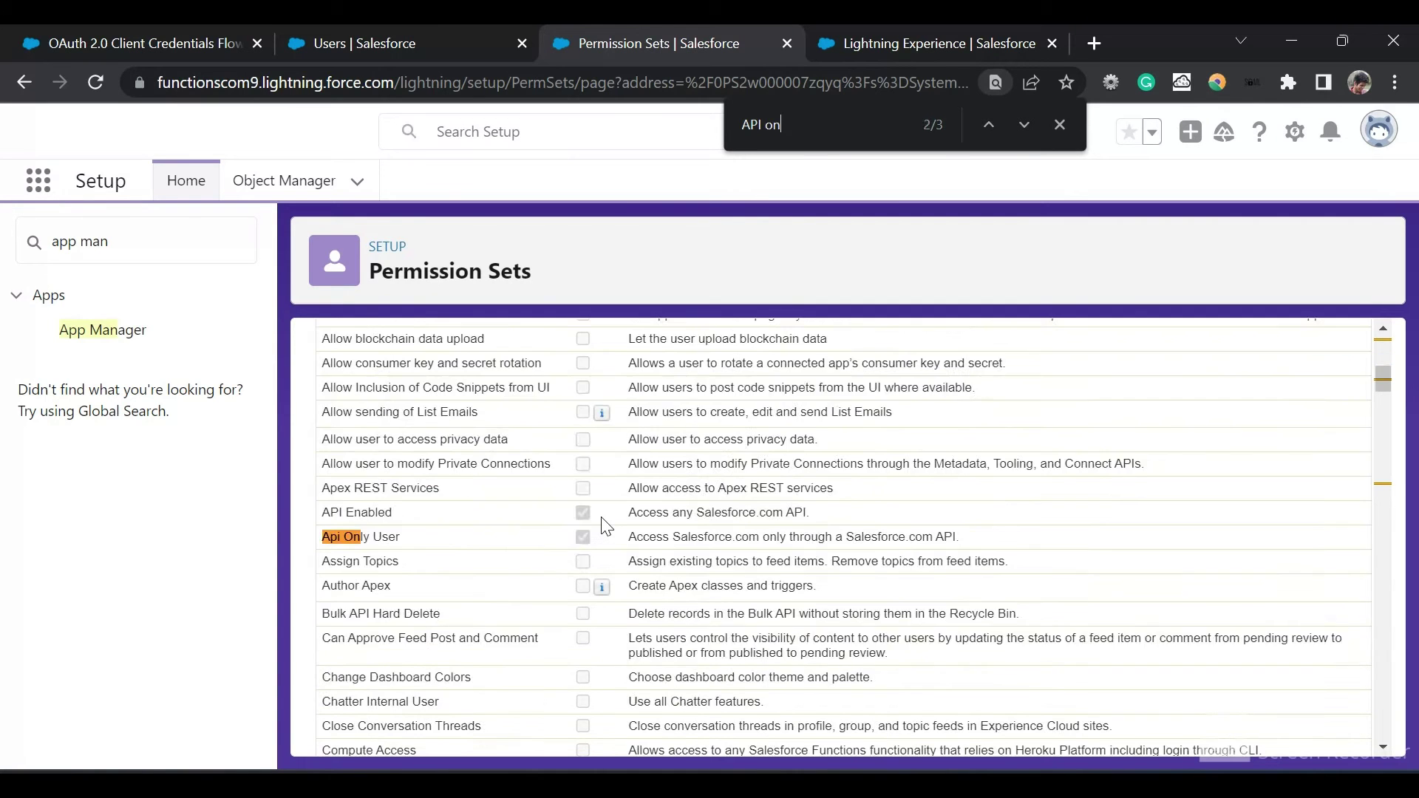
key(Return)
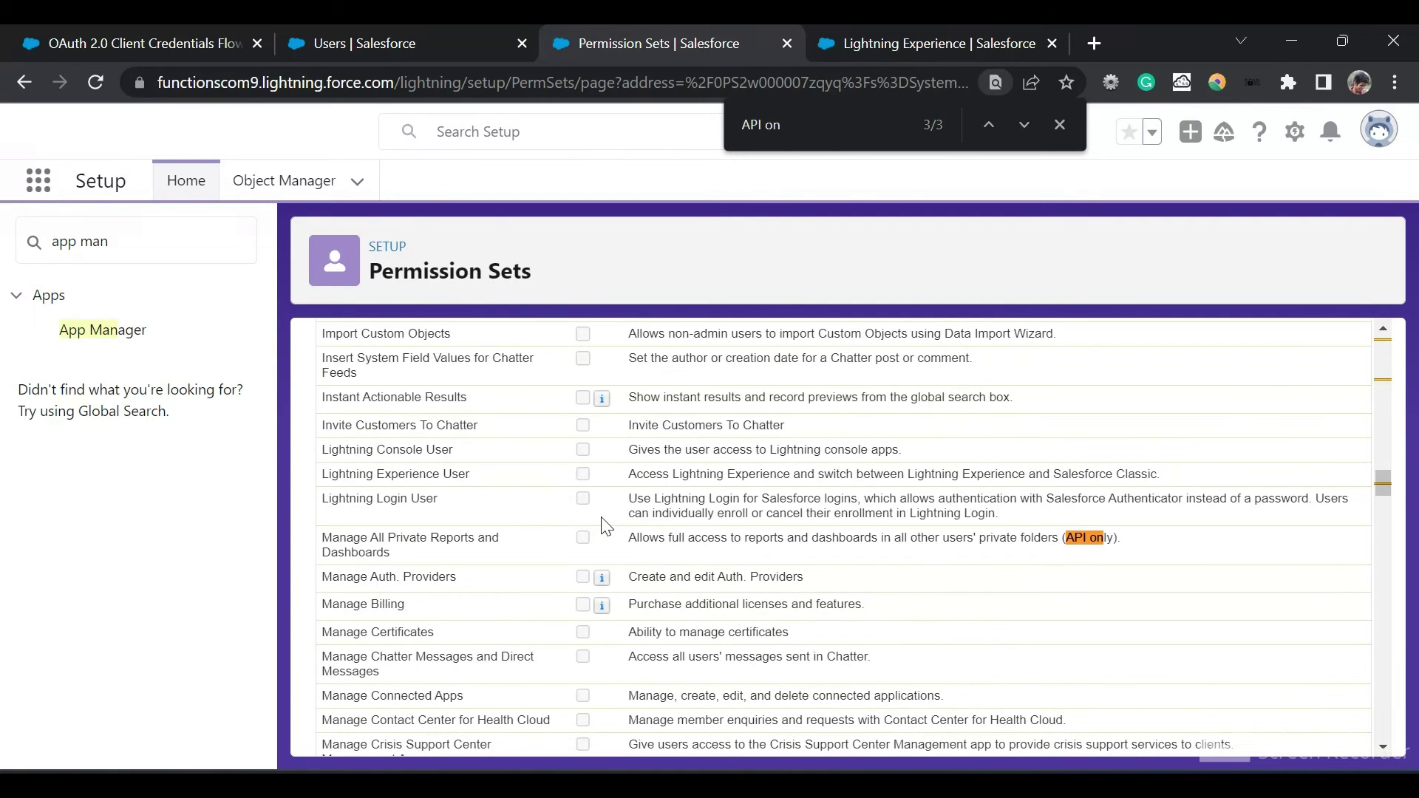
click(990, 125)
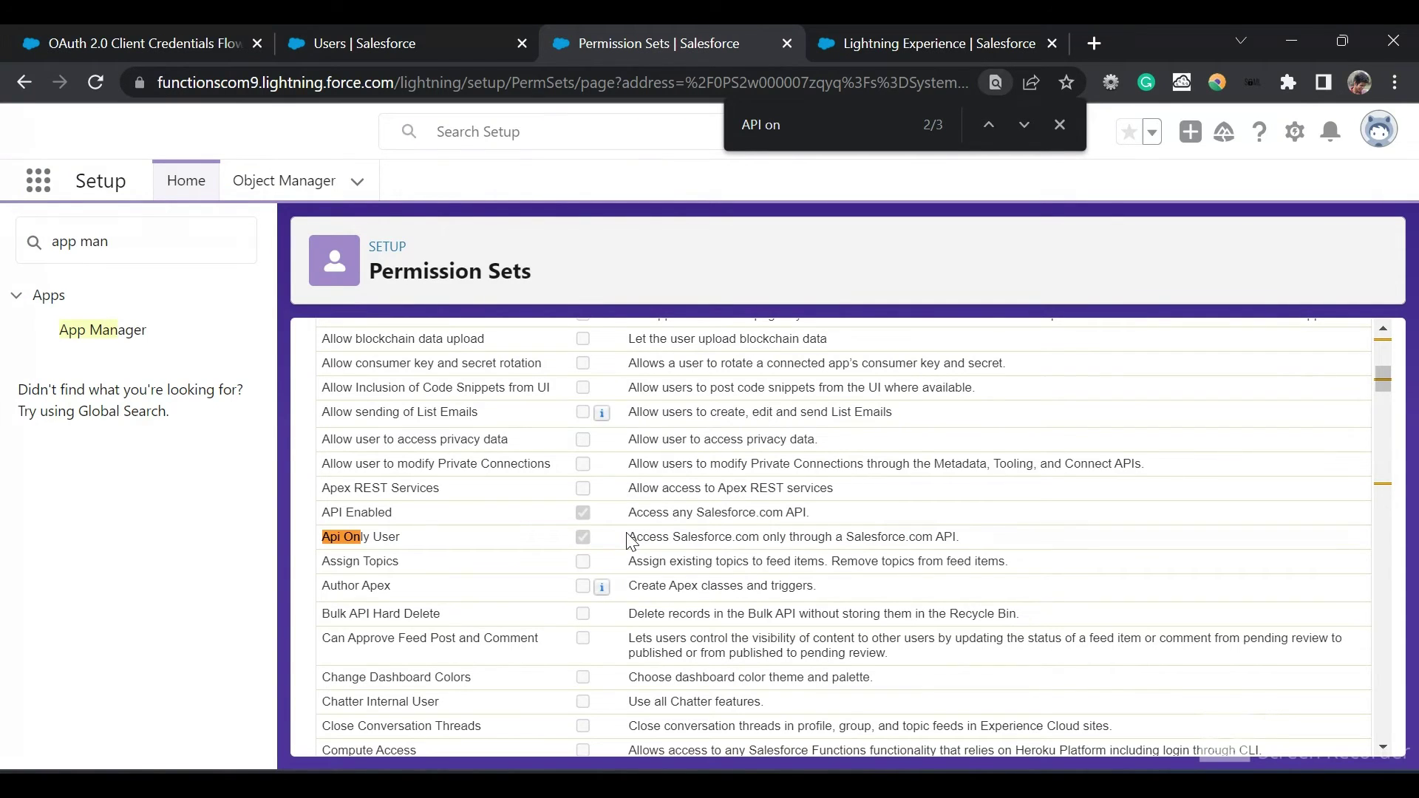
drag(629, 541, 1001, 543)
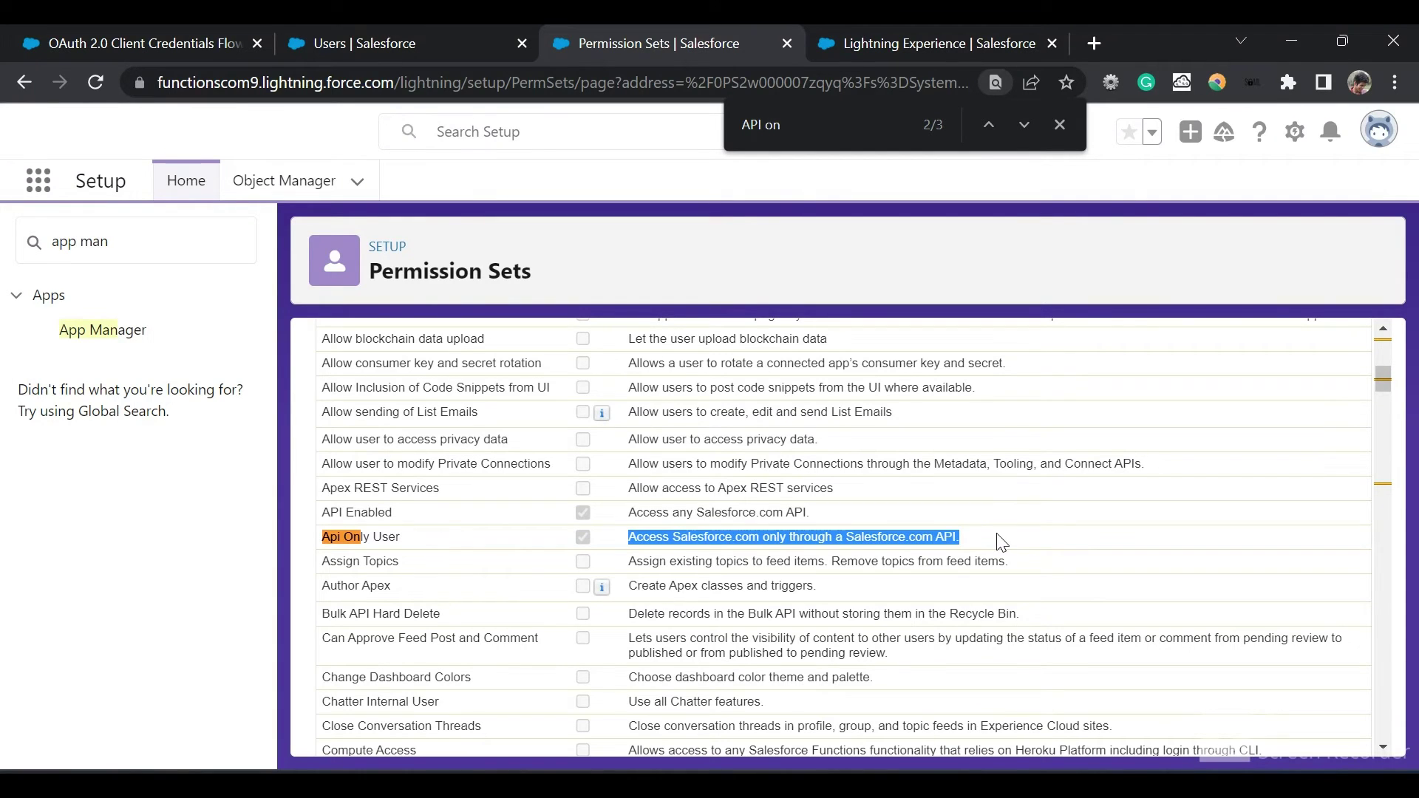
click(457, 547)
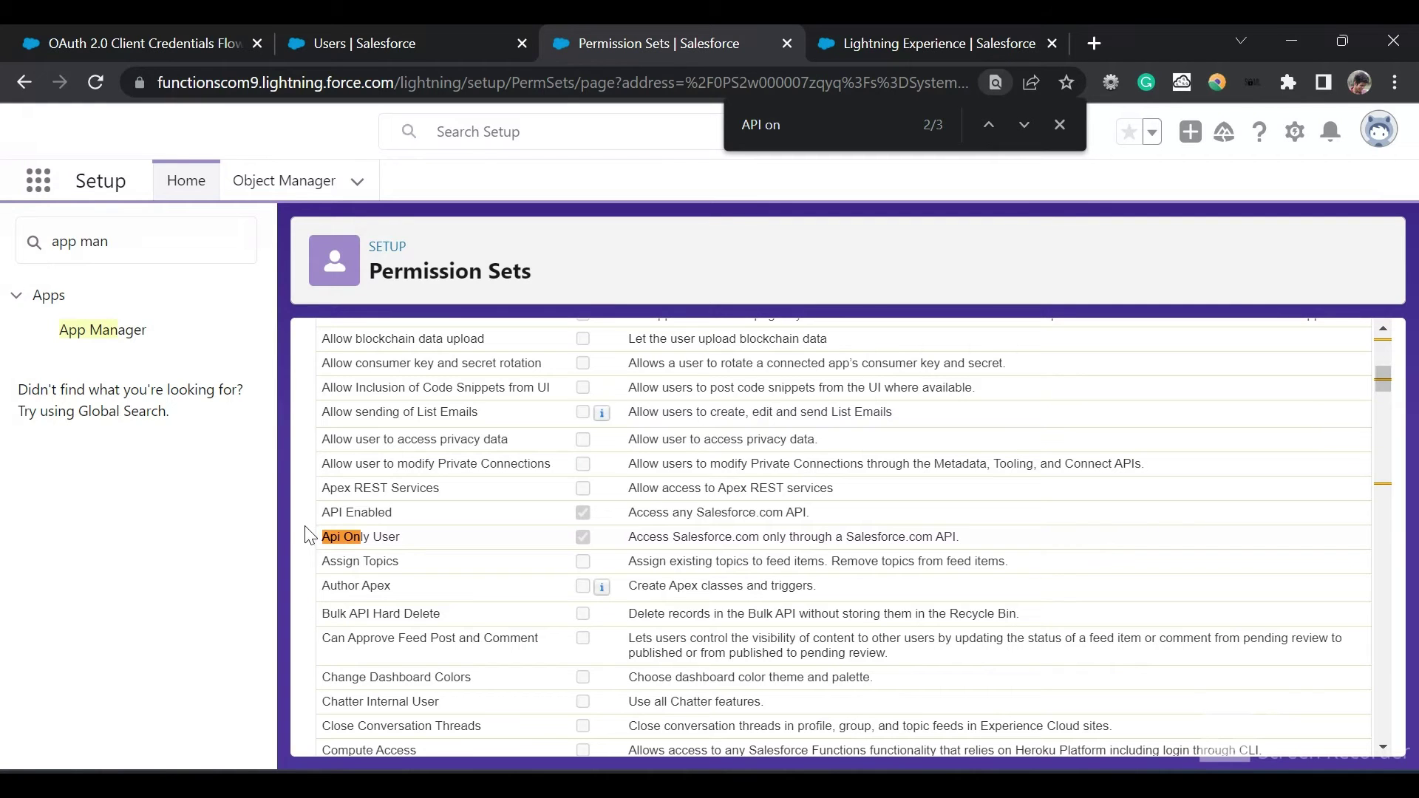
scroll(473, 539, up, 10)
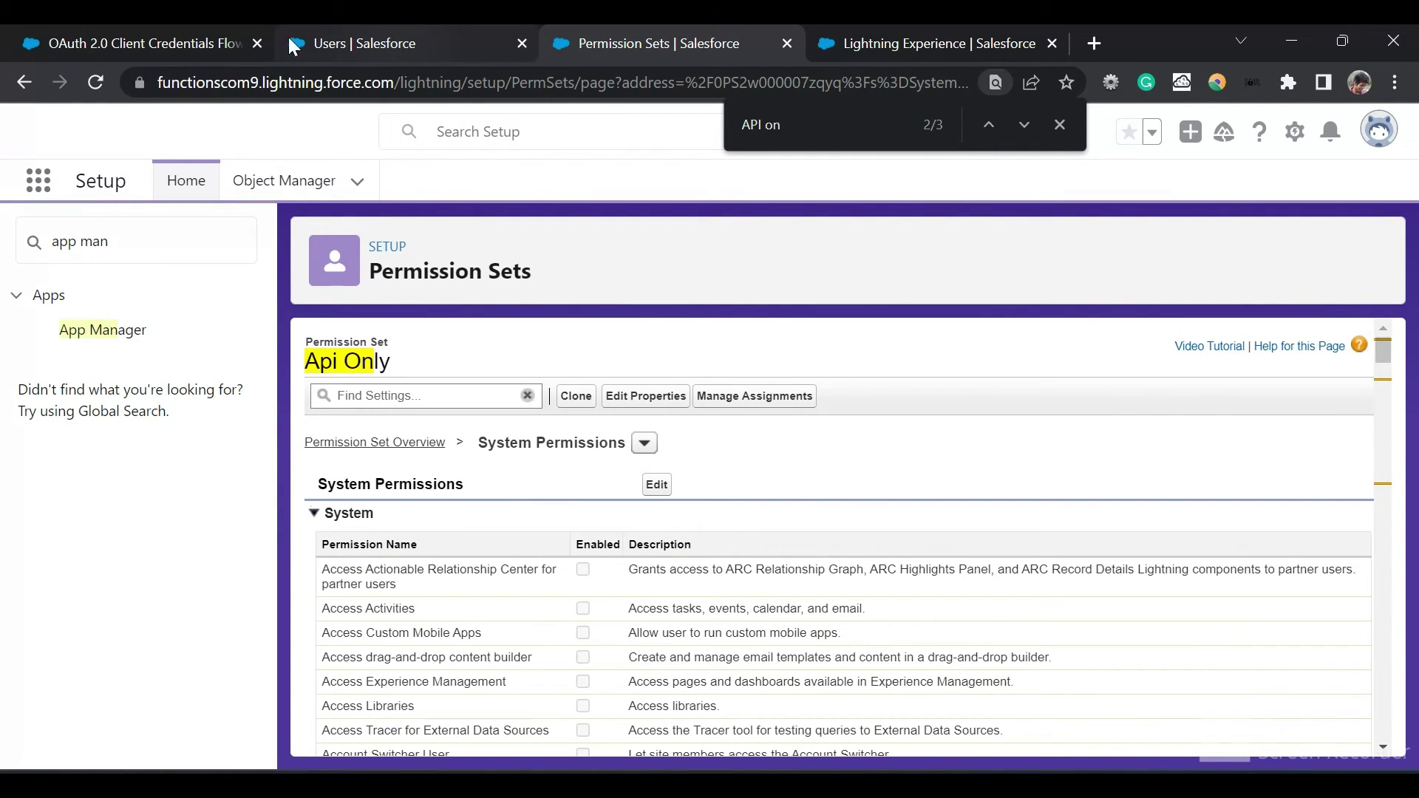
- Review the Oauth client cred flow app details again, then switch to the Postman token request
click(925, 29)
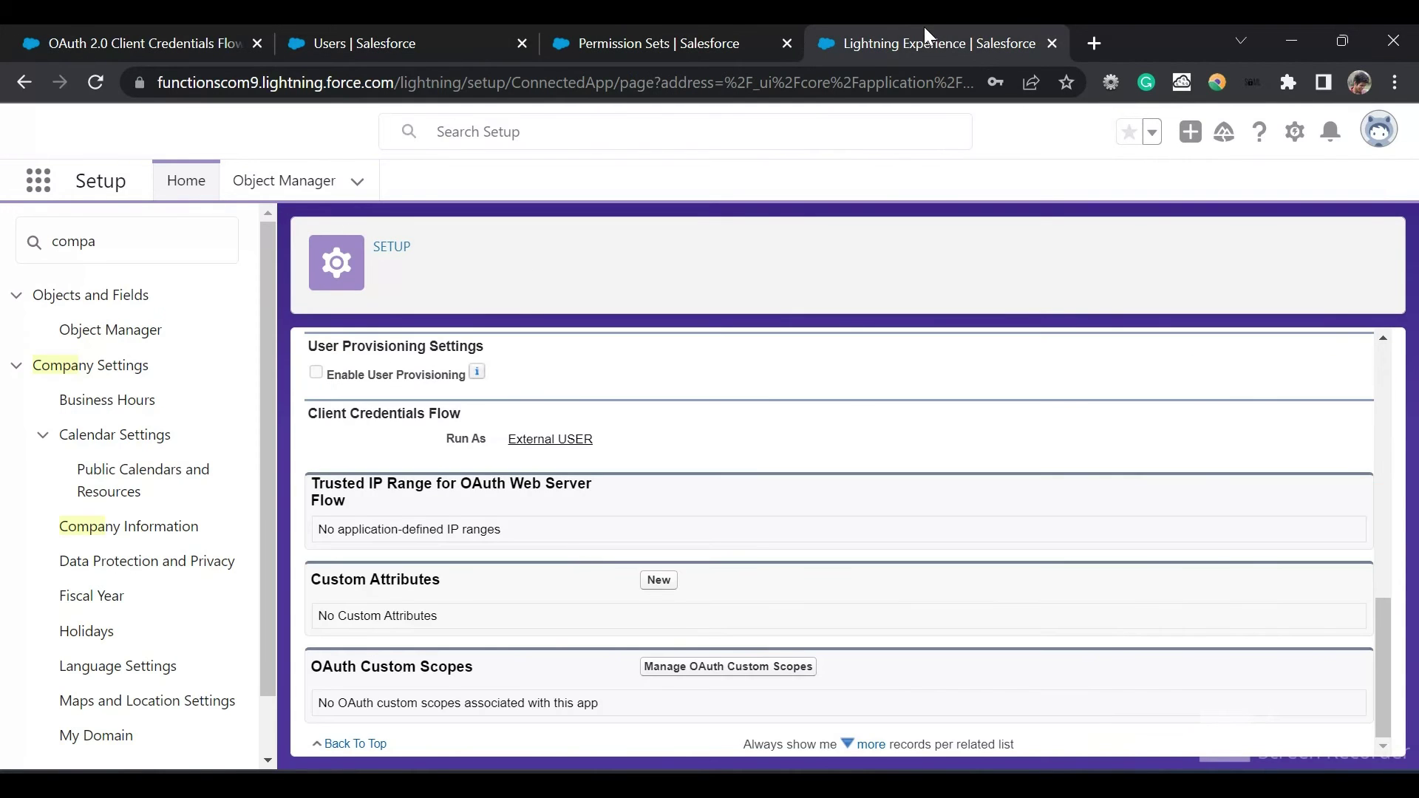
scroll(728, 451, up, 15)
scroll(729, 451, down, 15)
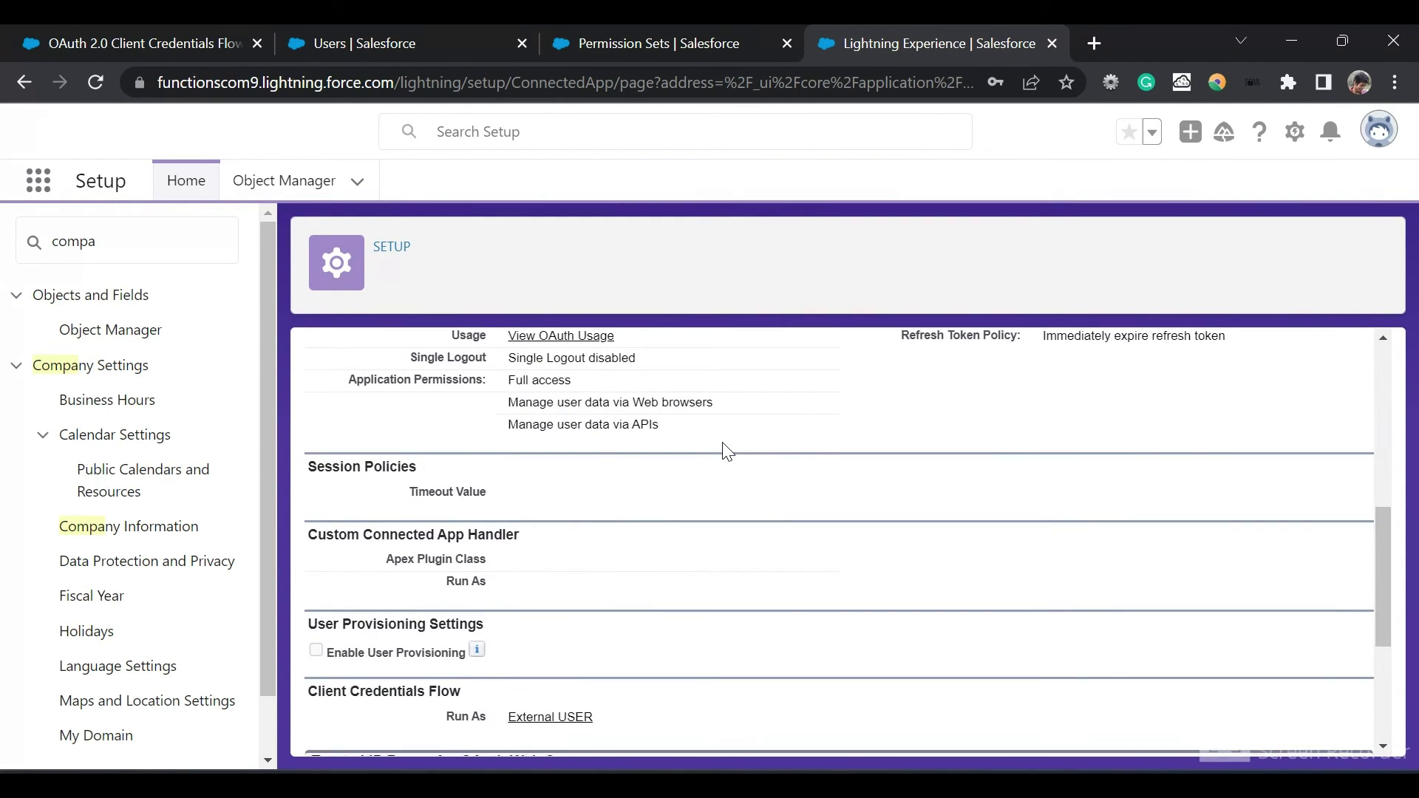
scroll(728, 451, up, 15)
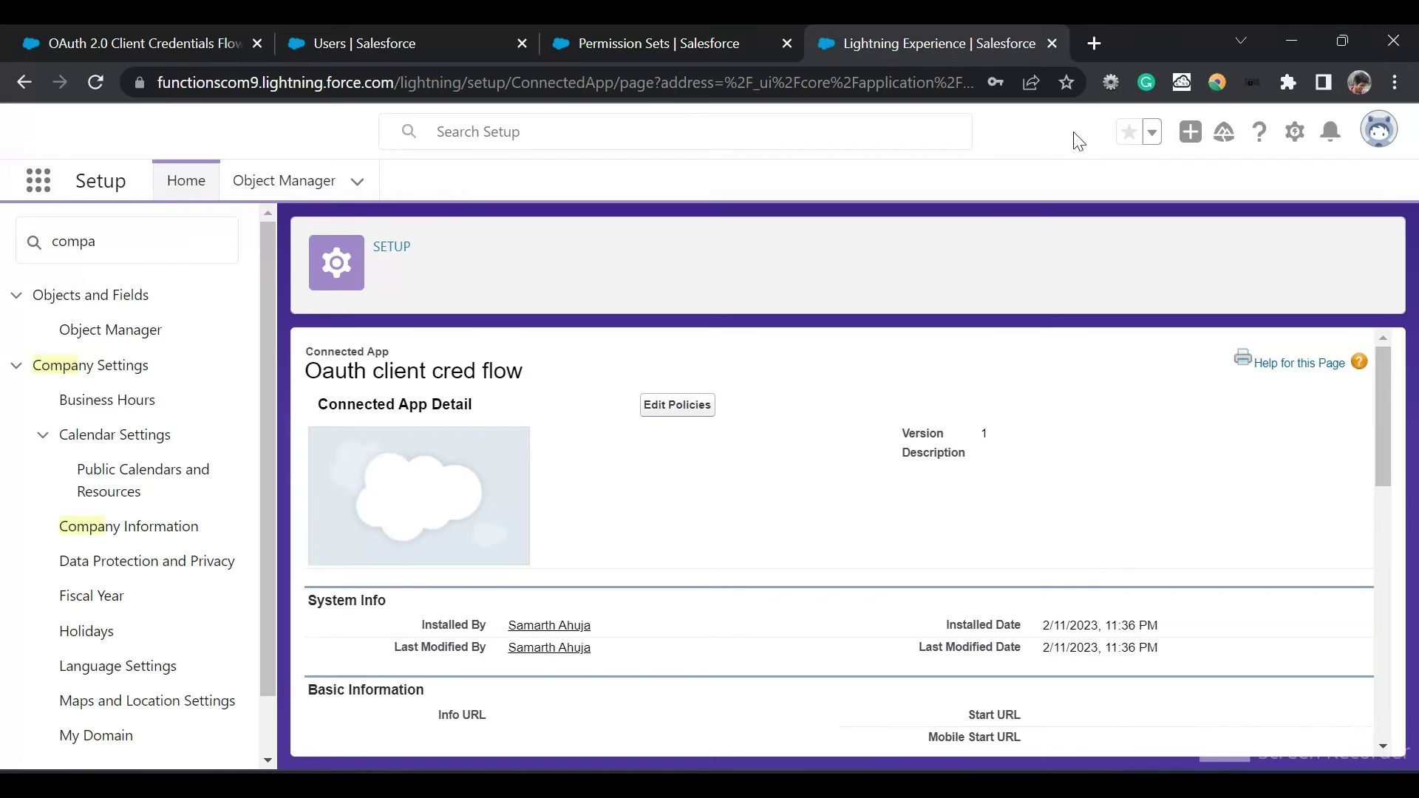
key(alt+Tab)
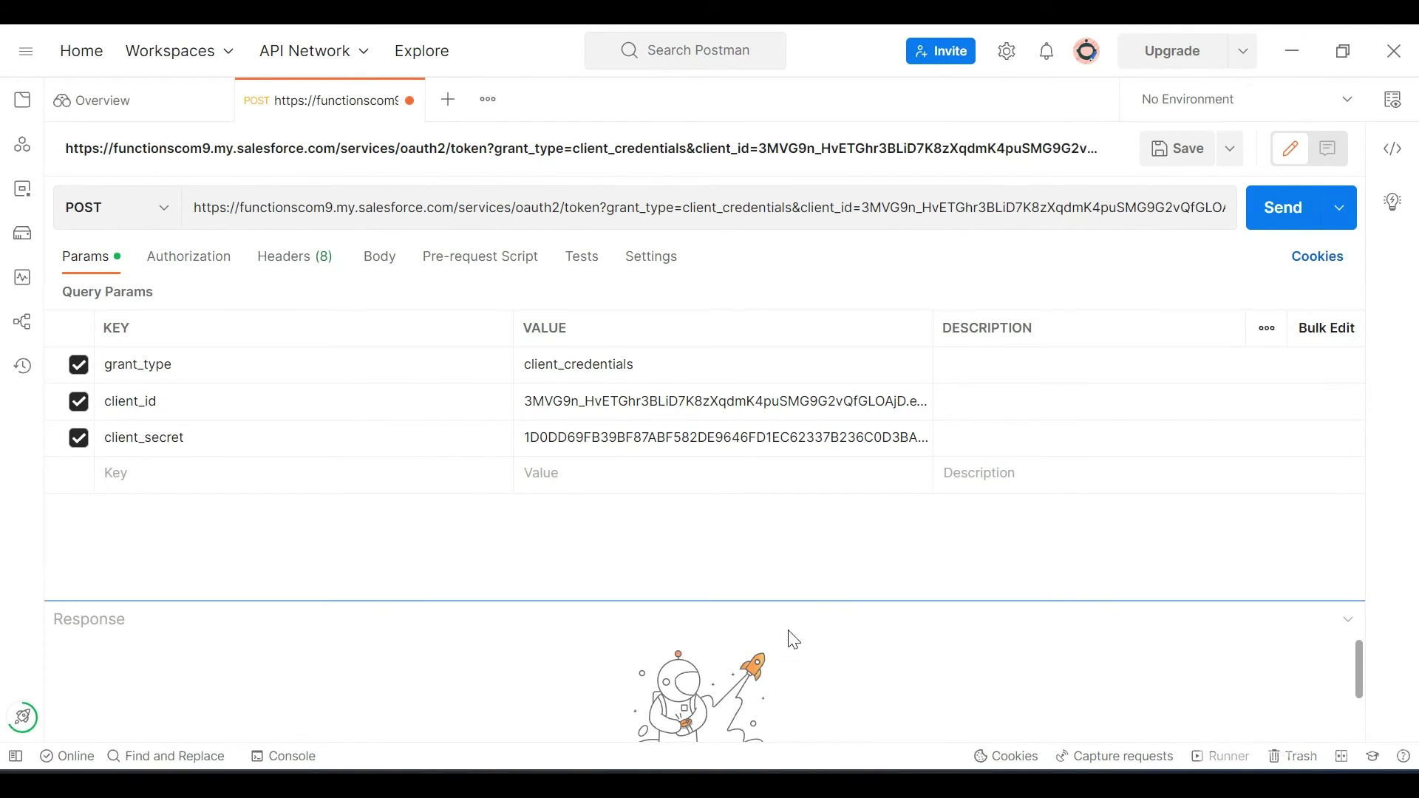
- Check the Manage Connected Apps page and compare it against the Postman request
key(alt+Tab)
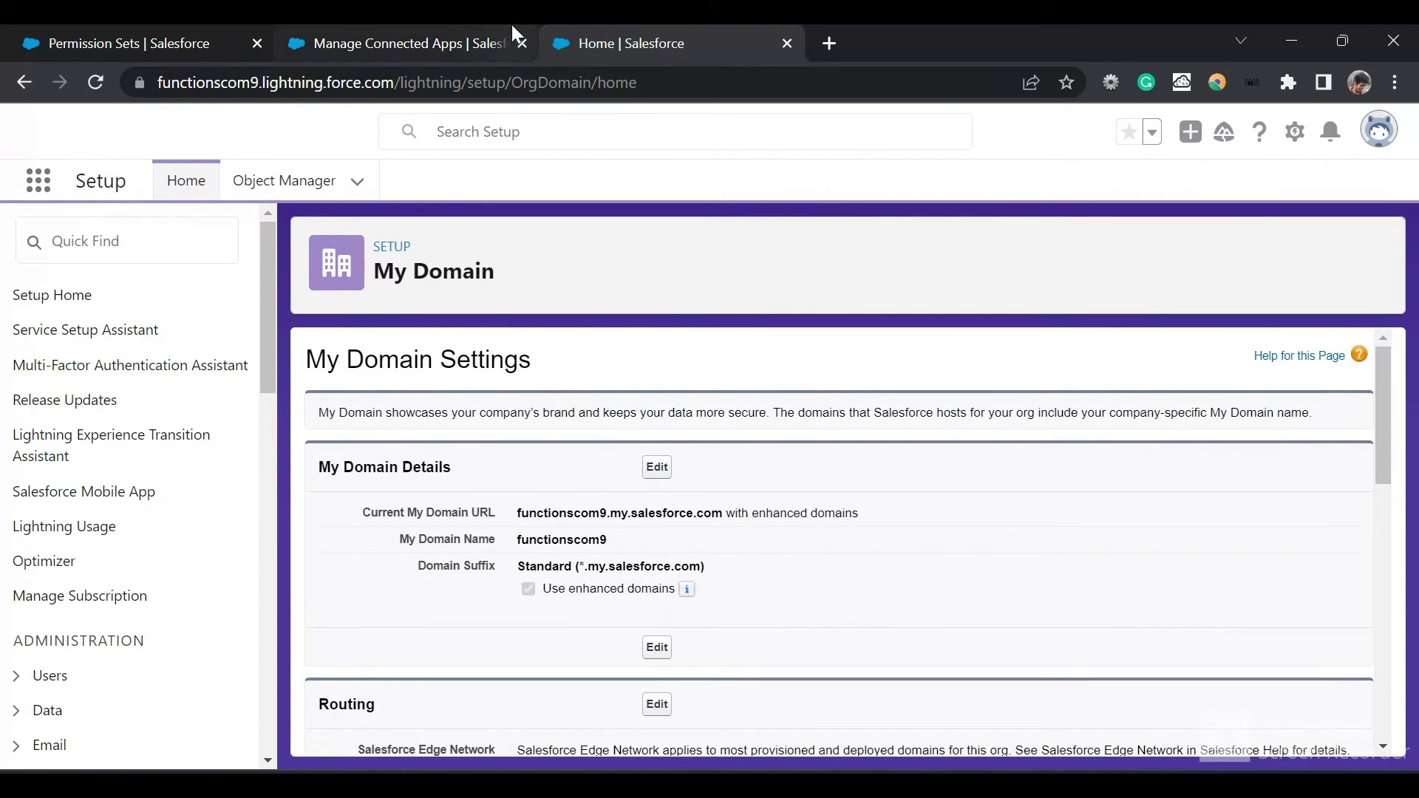
click(466, 37)
scroll(627, 386, down, 3)
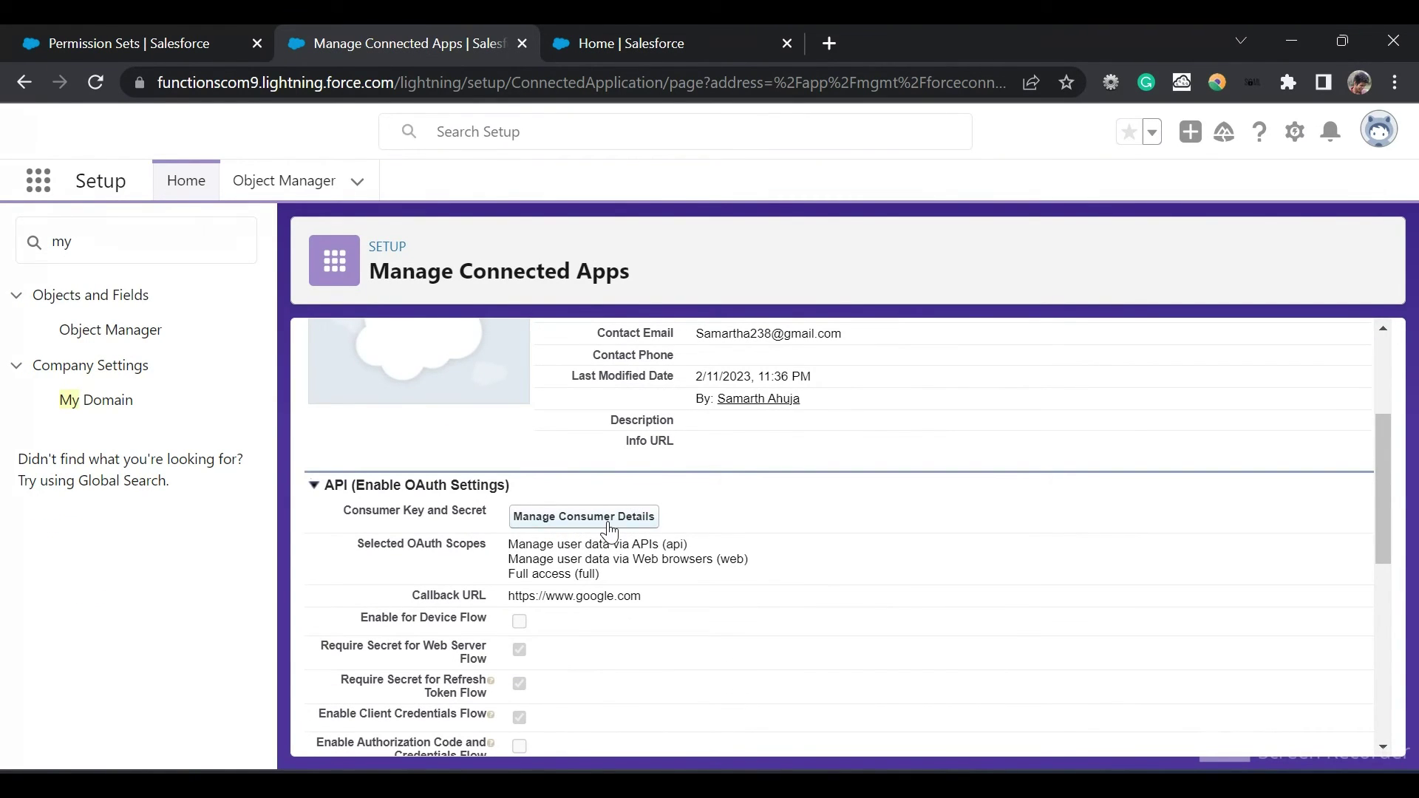
key(alt+Tab)
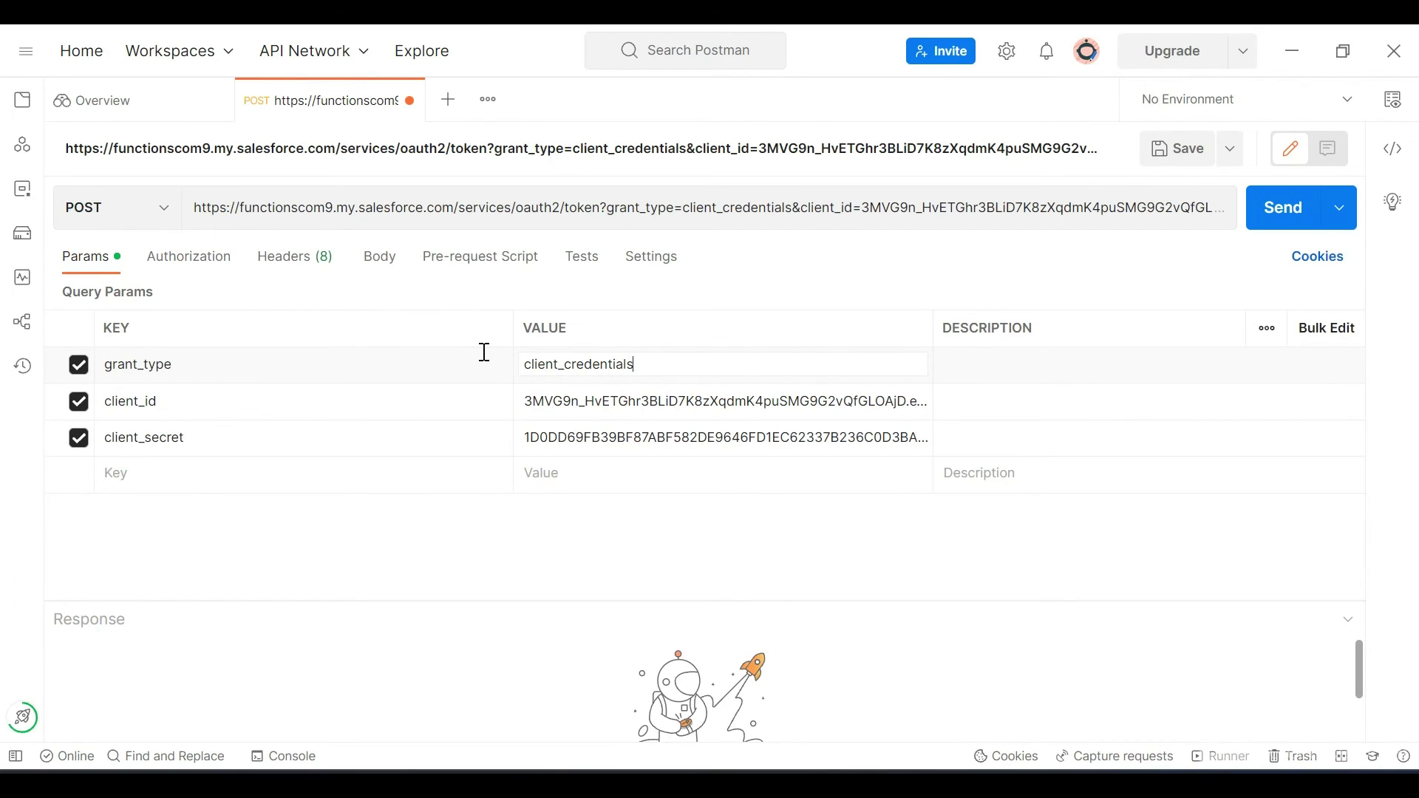
- Verify the My Domain name functionscom9 matches the token URL host, then return to Postman
key(alt+Tab)
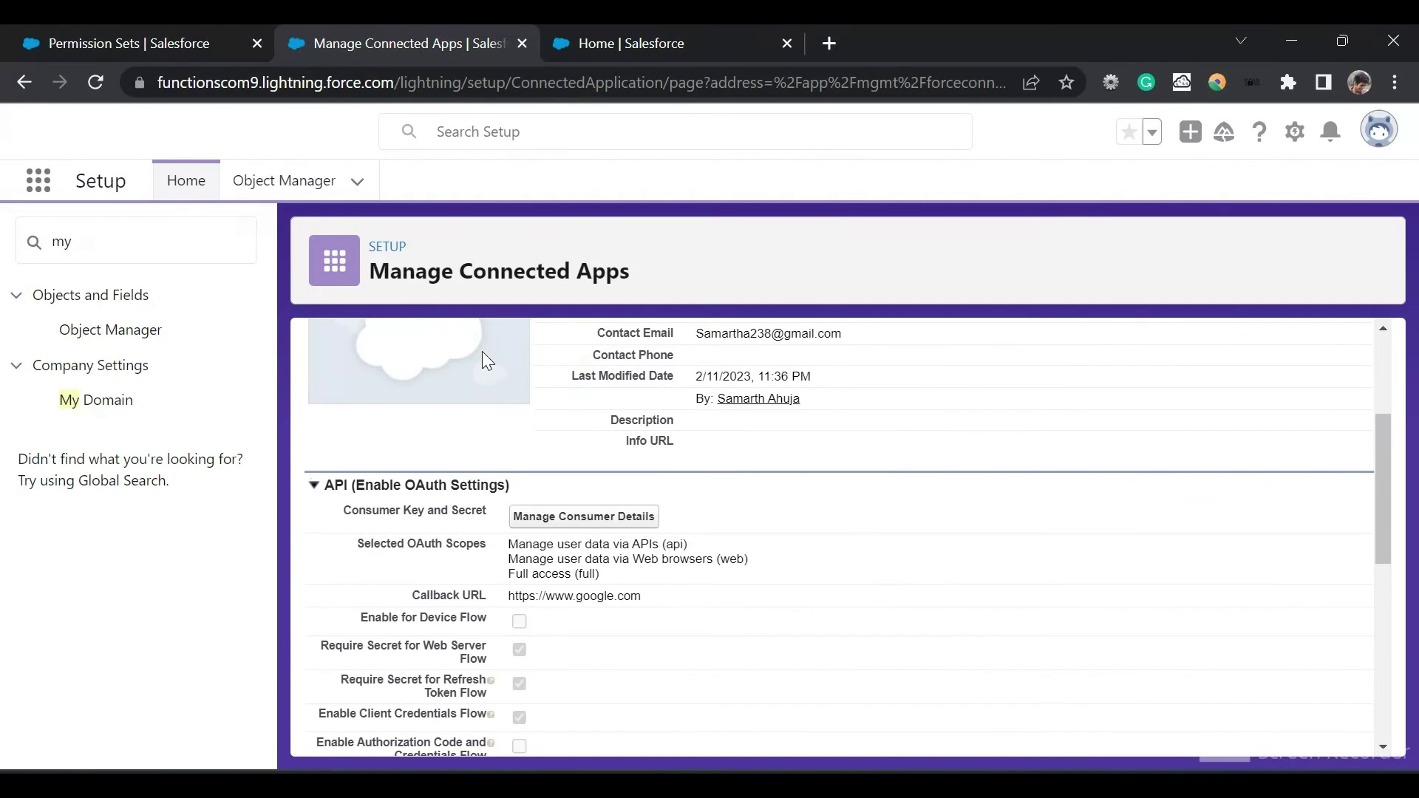
click(634, 43)
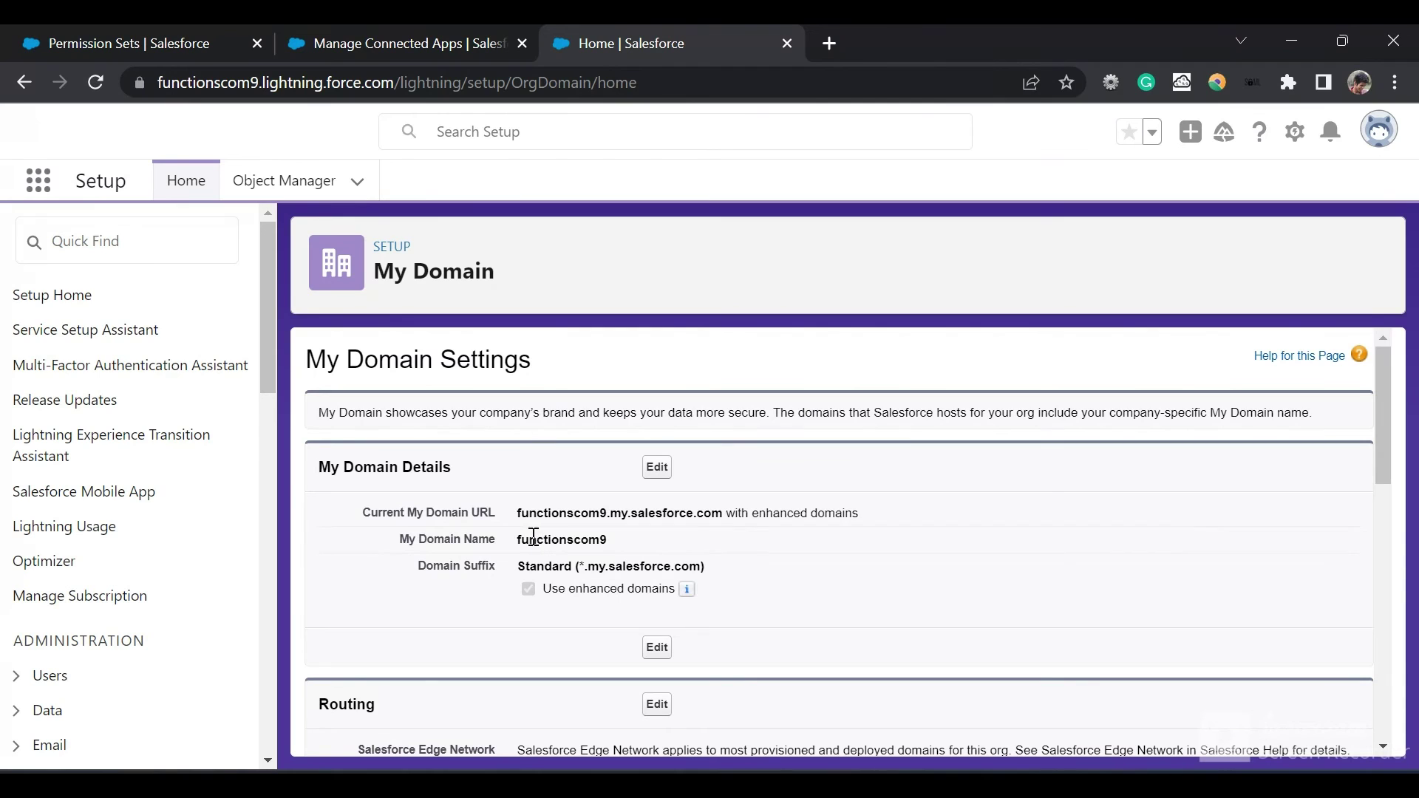
drag(516, 539, 611, 549)
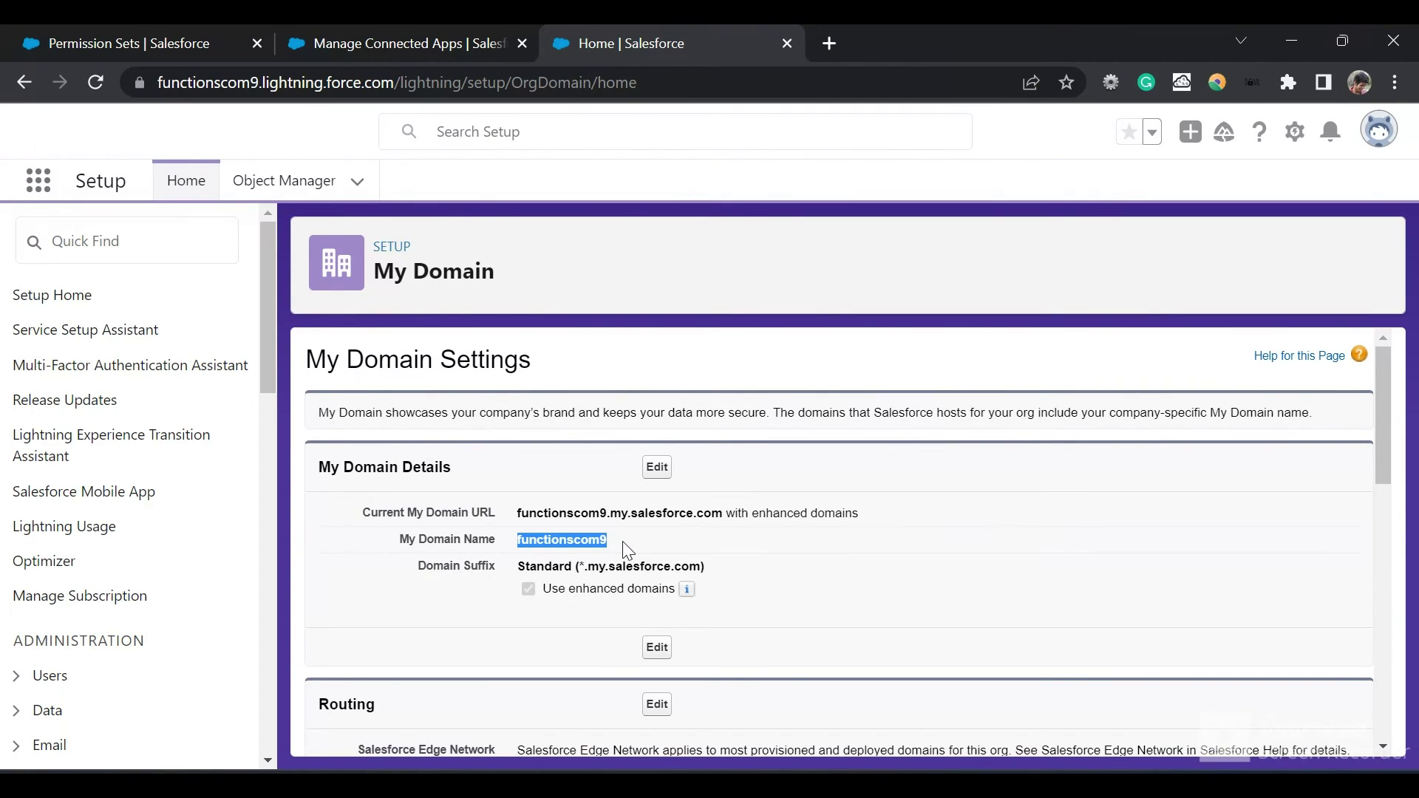
key(alt+Tab)
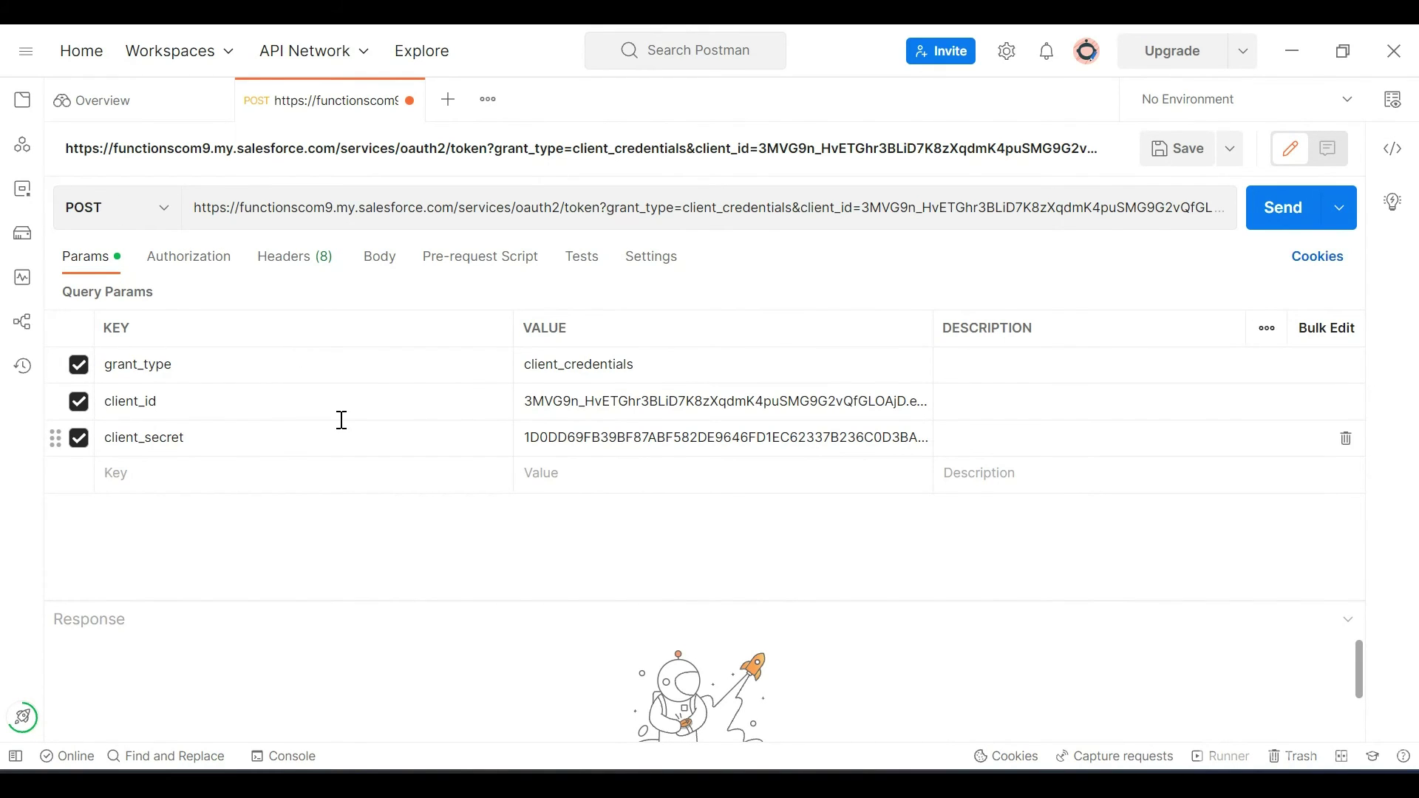
- Send the token request, expand the response body, and select the returned access_token value
click(1281, 212)
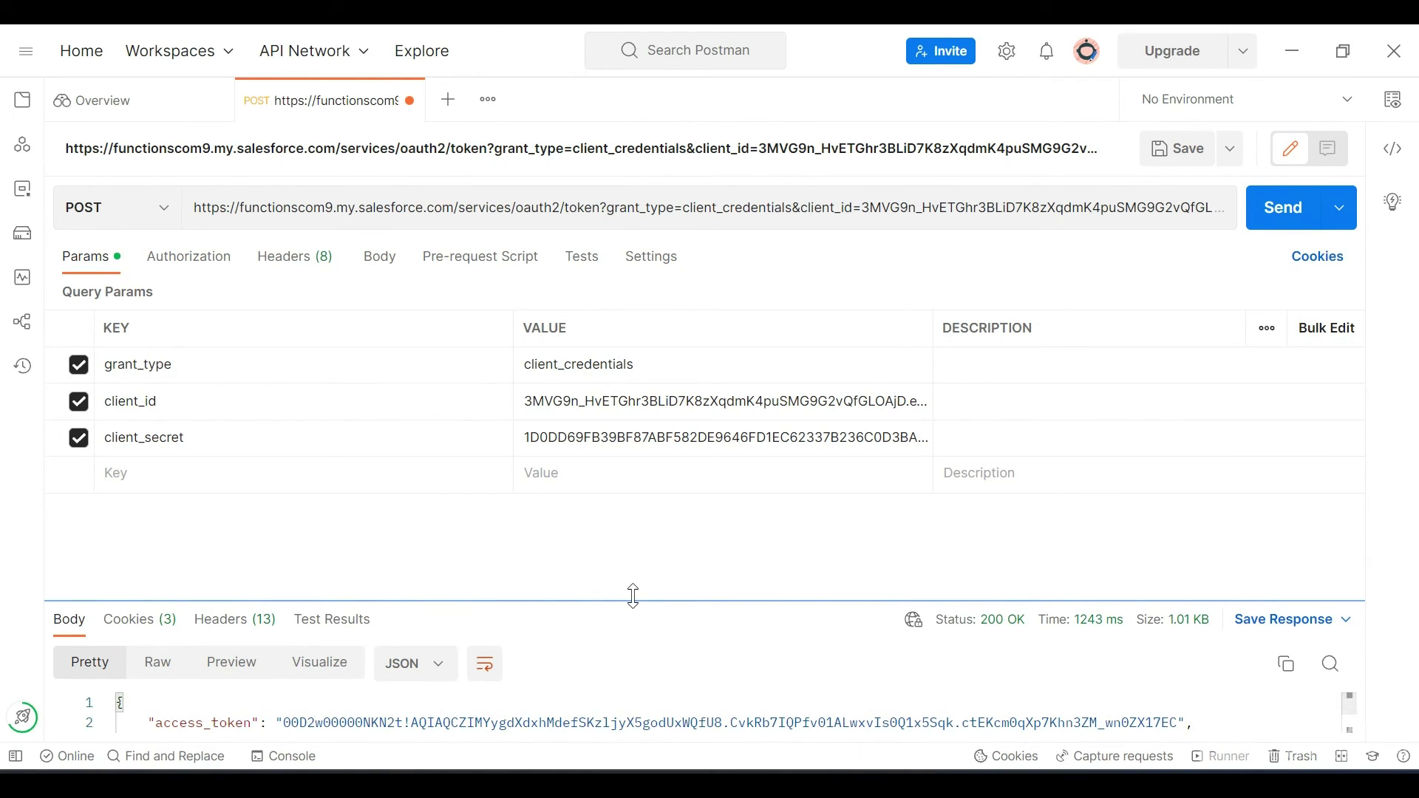
drag(634, 596, 634, 357)
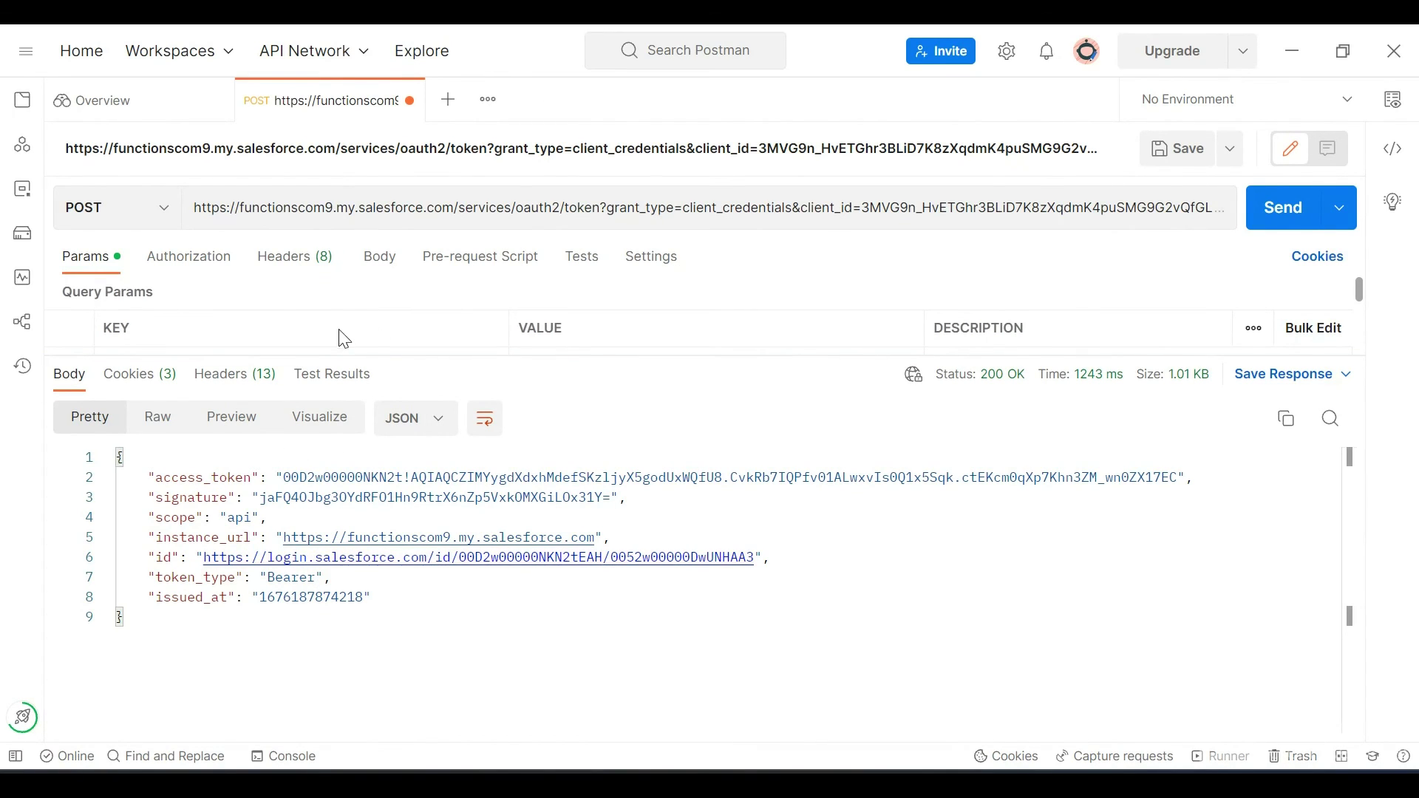
double_click(358, 473)
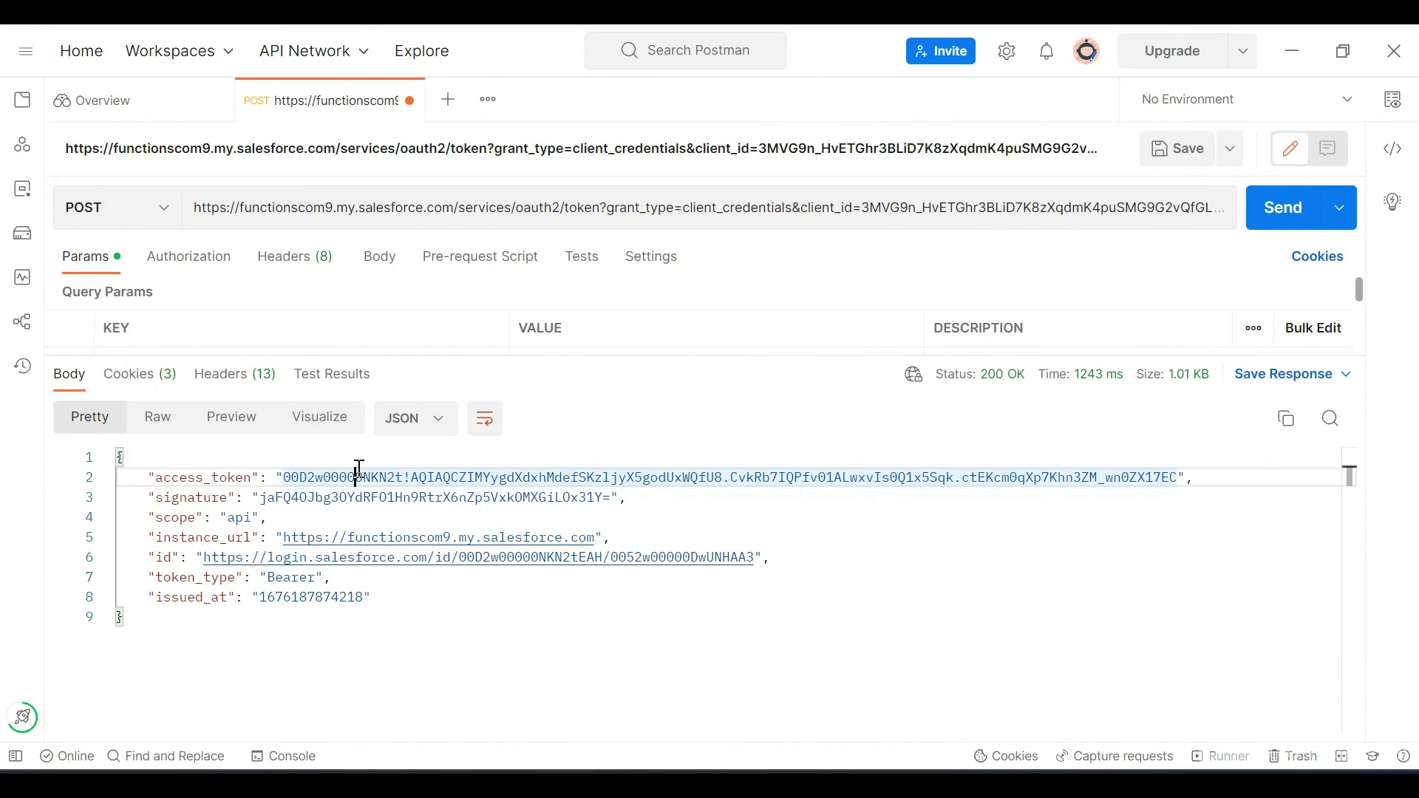